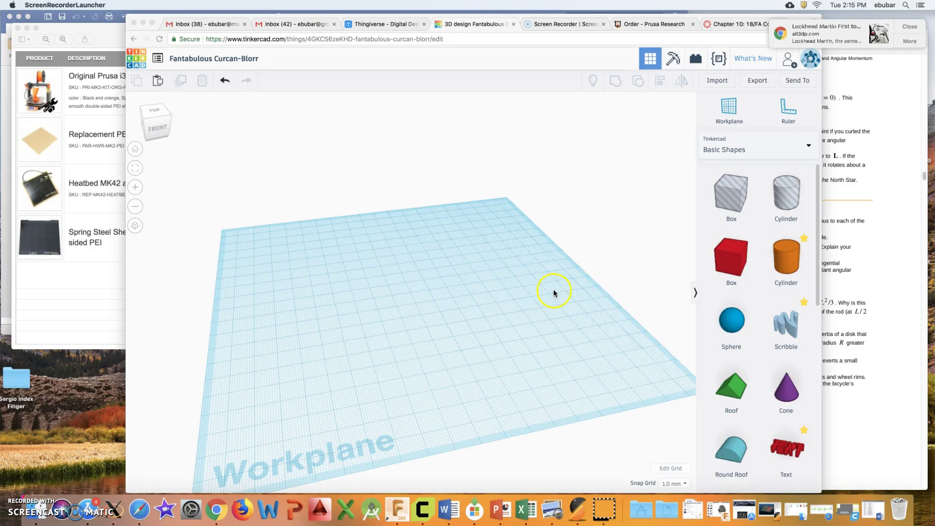
Place a solid box toward the back of the workplane and stretch its base to about 33 by 42 mm
left_click(730, 263)
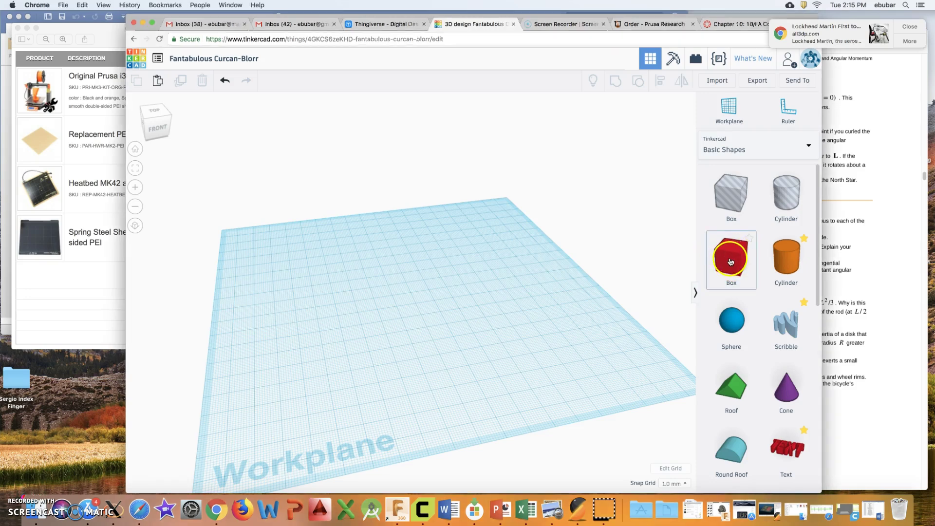
left_click_drag(725, 255, 402, 295)
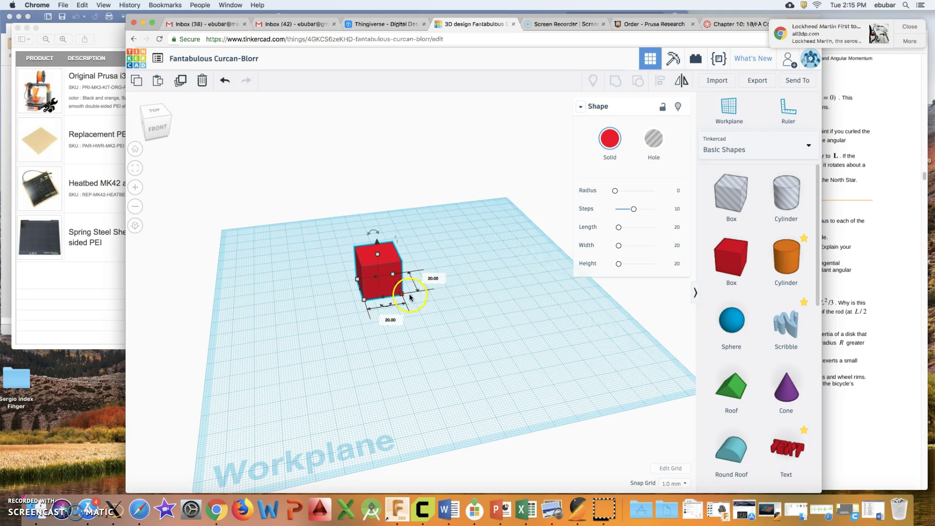
left_click_drag(401, 296, 438, 315)
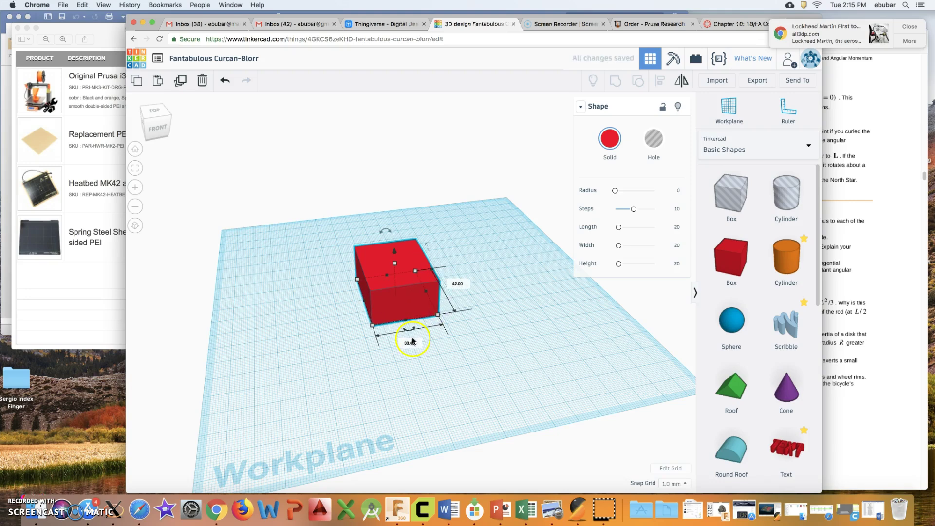
Set the box's base to 50 mm wide and 150 mm long, and move it back so it fits on the workplane
left_click(478, 365)
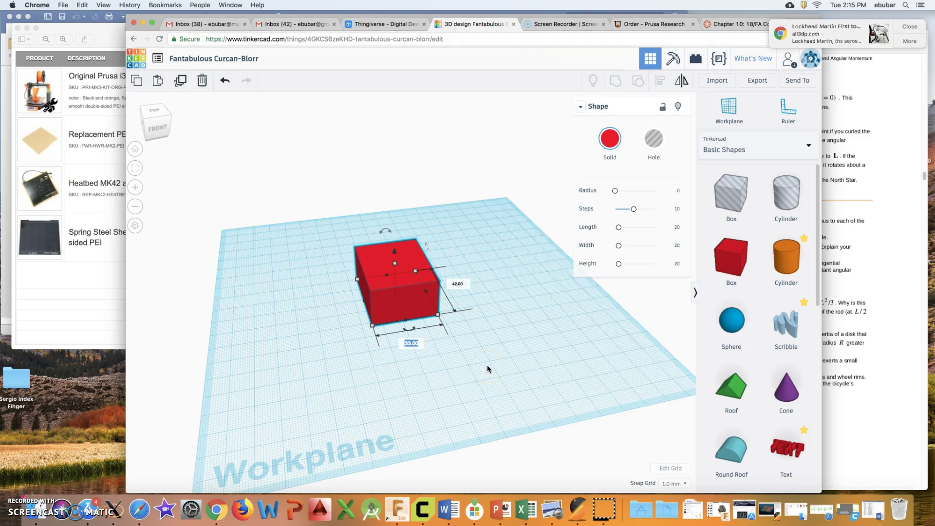
type("50")
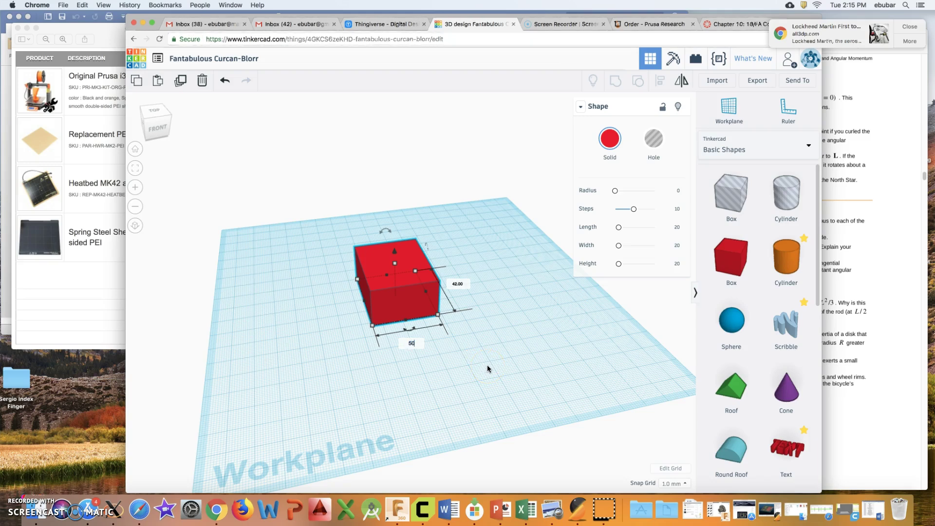
key("Return")
left_click(489, 279)
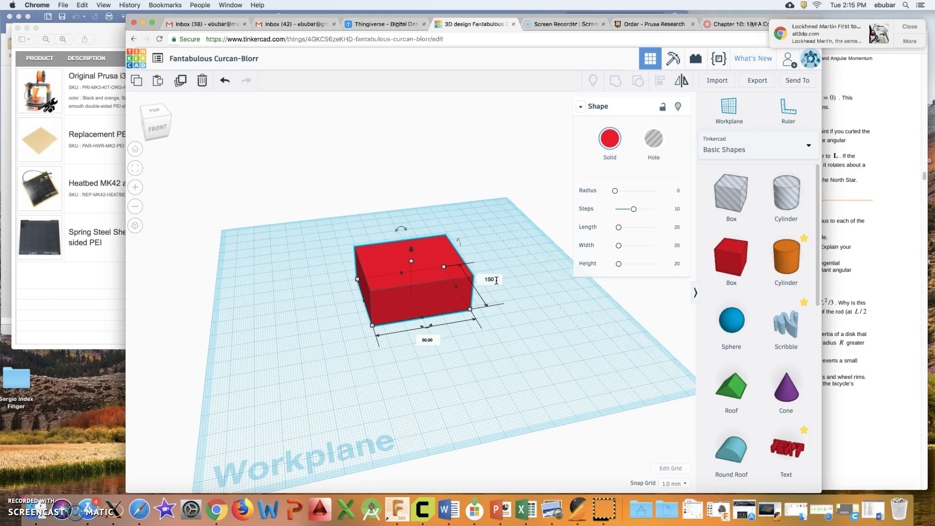
type("150")
key("Return")
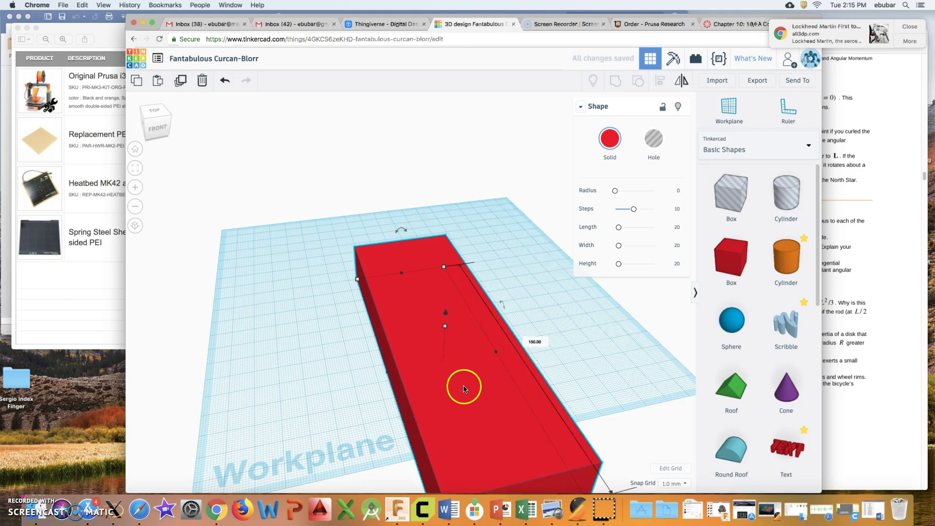
left_click_drag(467, 385, 432, 312)
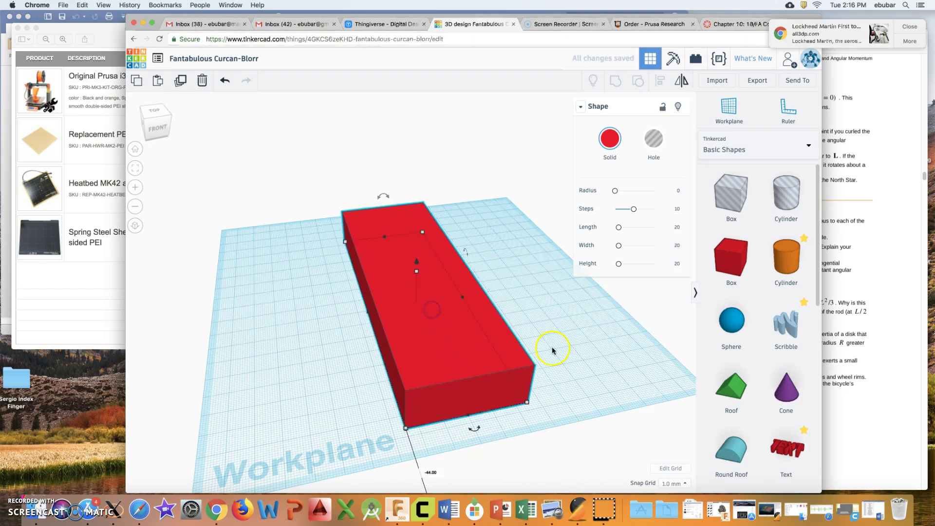
Examine the long box from the front, the left side and obliquely from above
mouse_move(560, 380)
right_mouse_down()
mouse_move(560, 359)
mouse_move(577, 351)
mouse_move(613, 353)
mouse_move(622, 366)
mouse_move(562, 384)
right_mouse_up()
right_click_drag(551, 336, 559, 318)
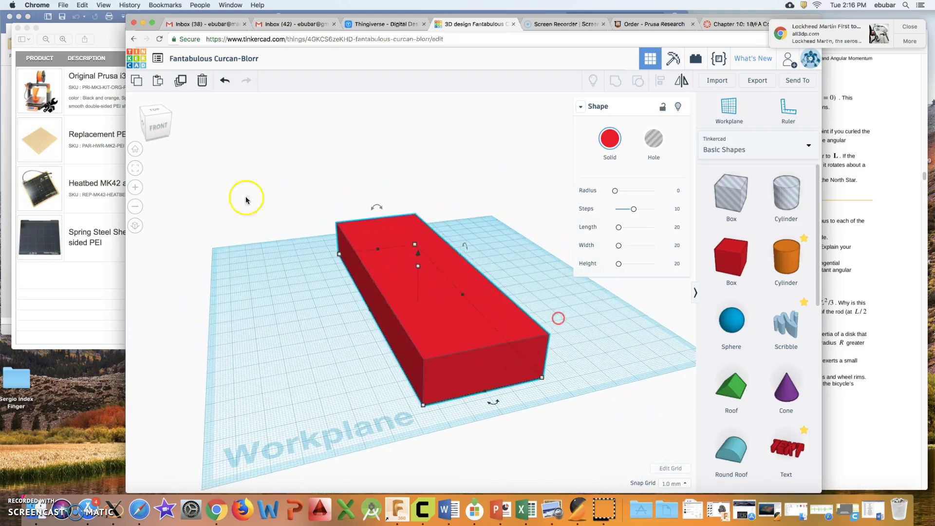
left_click(161, 130)
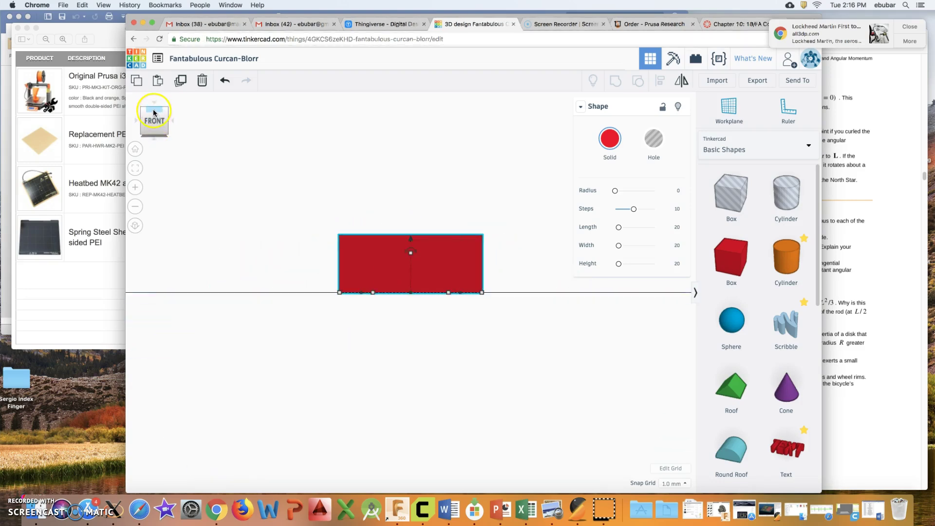
left_click(153, 112)
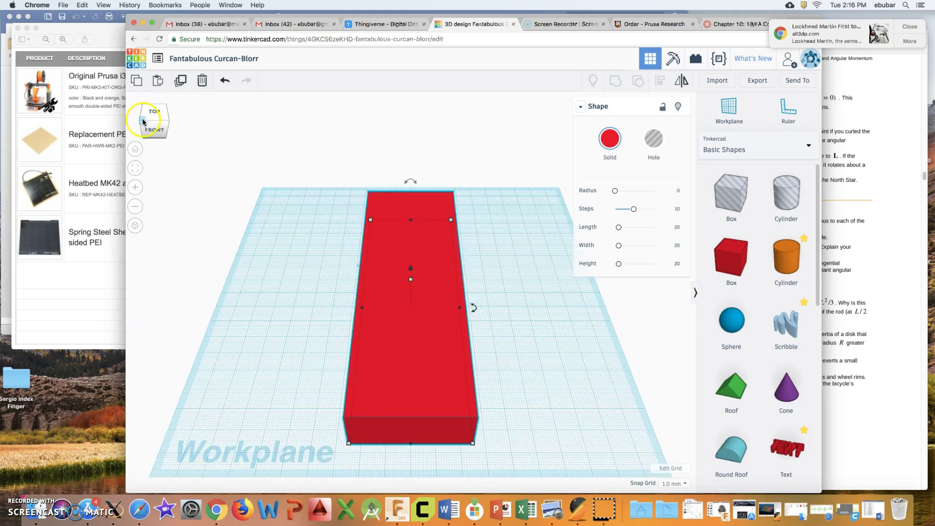
left_click(143, 121)
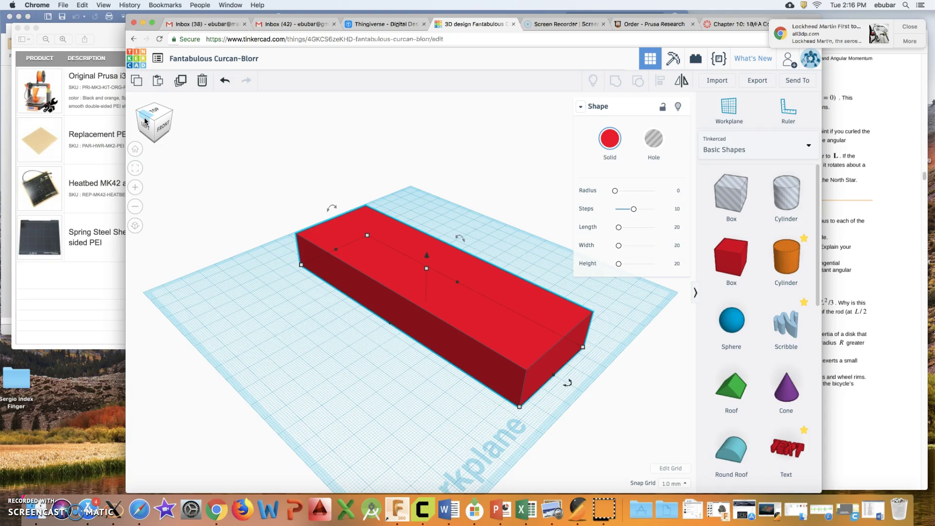
left_click(145, 121)
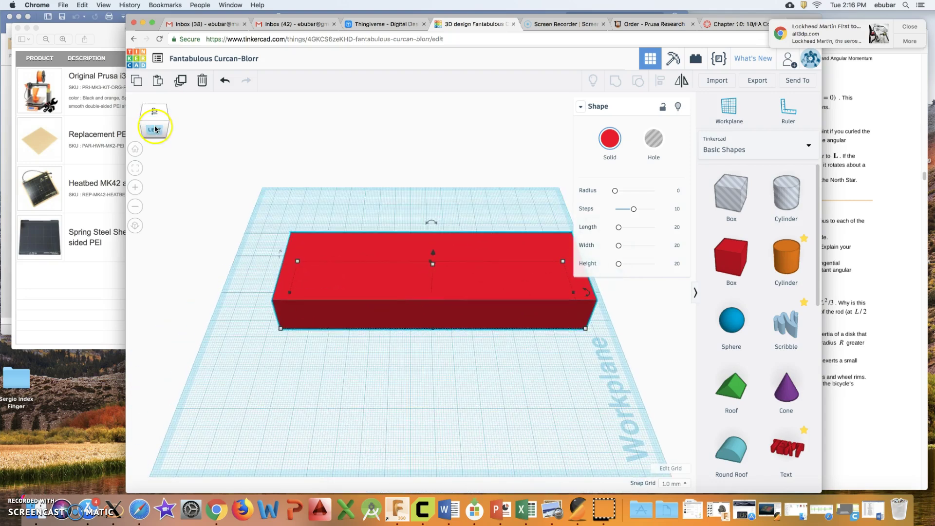
left_click(155, 129)
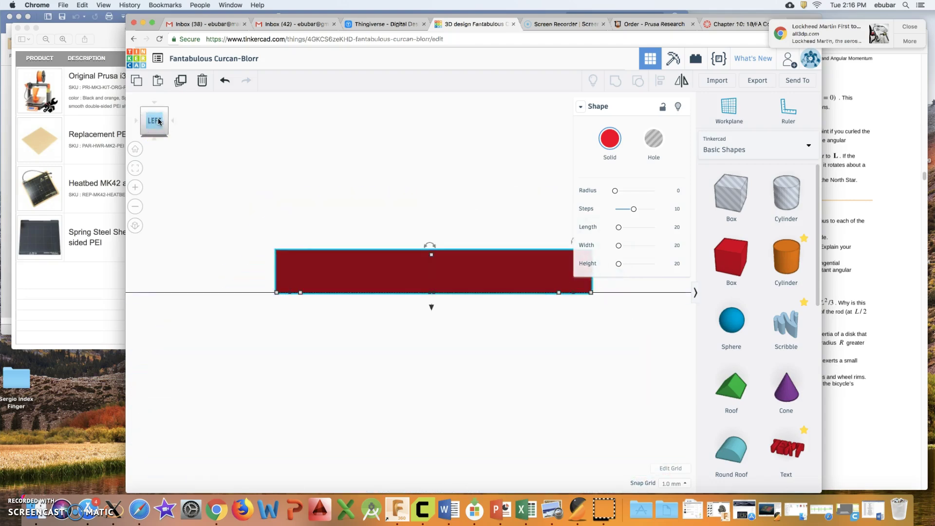
left_click(164, 112)
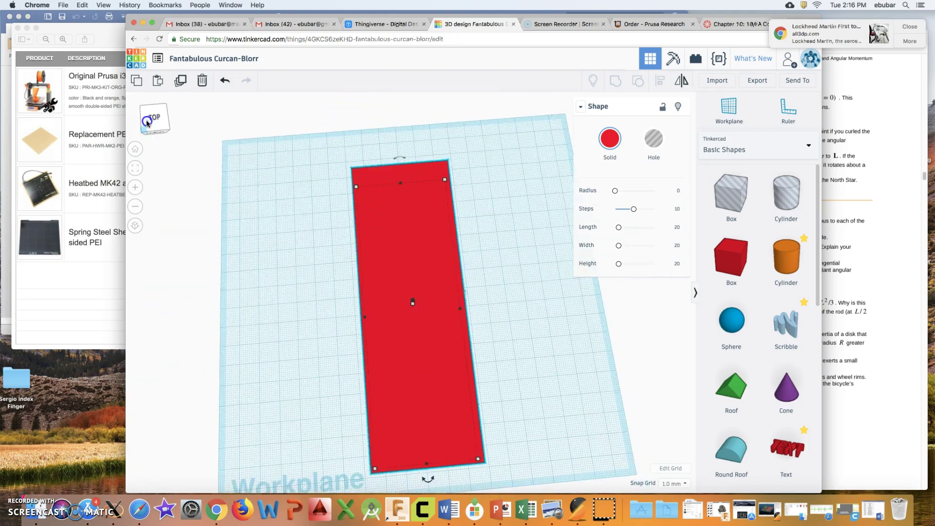
Reduce the box's height to 2 mm in the left side view to make a thin plate
left_click(154, 116)
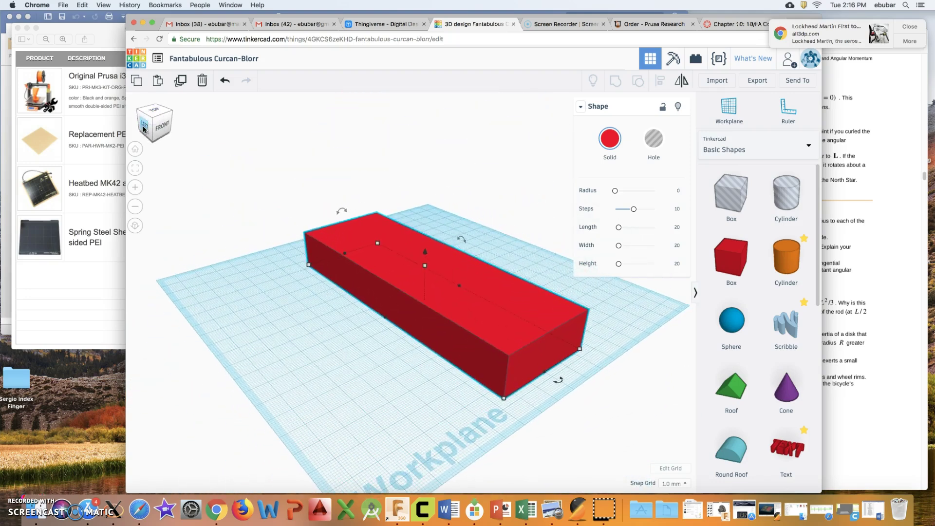
left_click(144, 129)
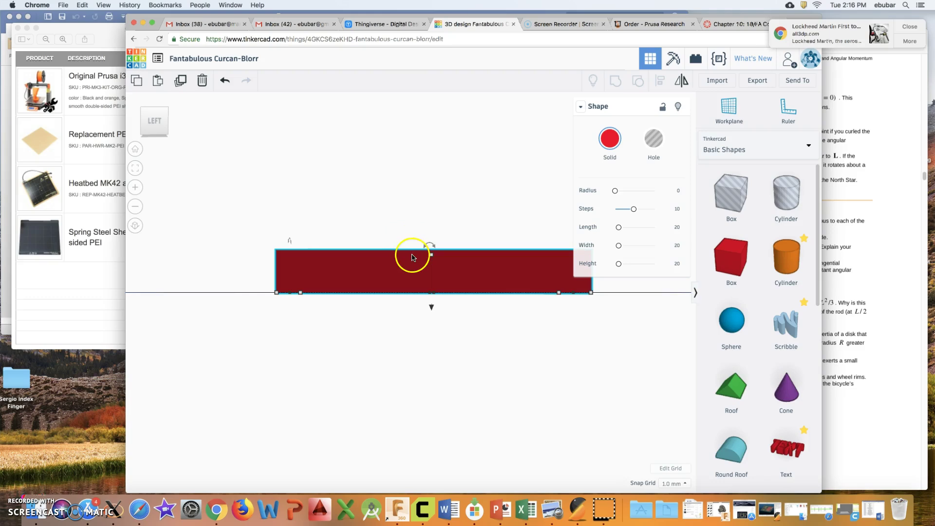
mouse_move(435, 259)
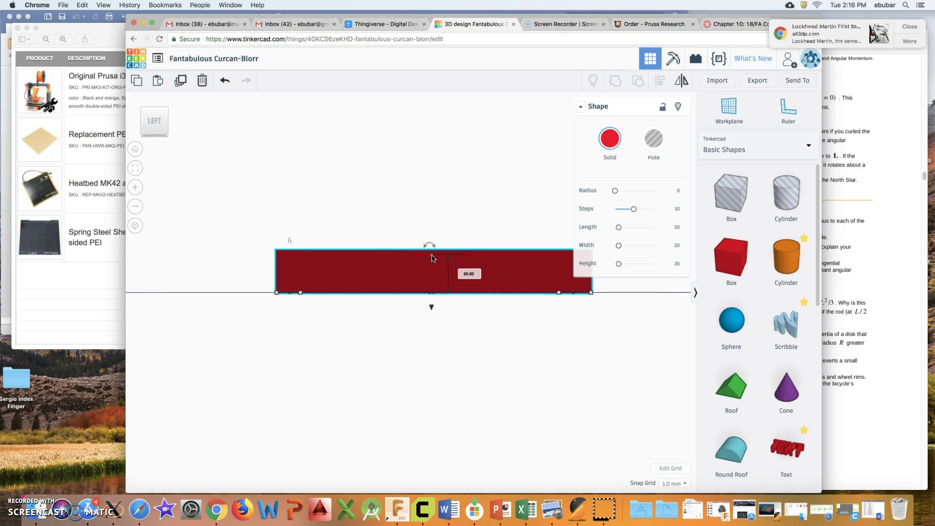
left_click(429, 247)
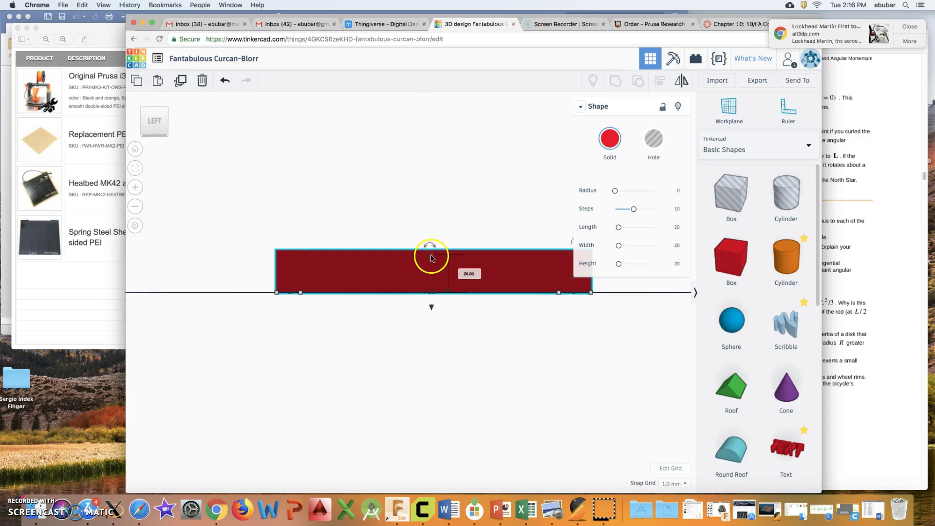
left_click_drag(432, 261, 433, 292)
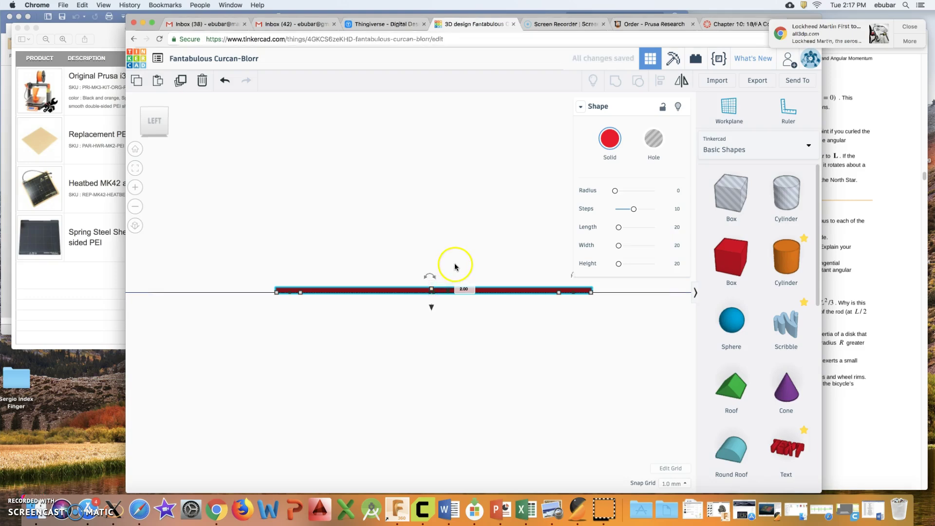
Place a solid heart shape on the red plate near its far end
right_click_drag(486, 249, 313, 315)
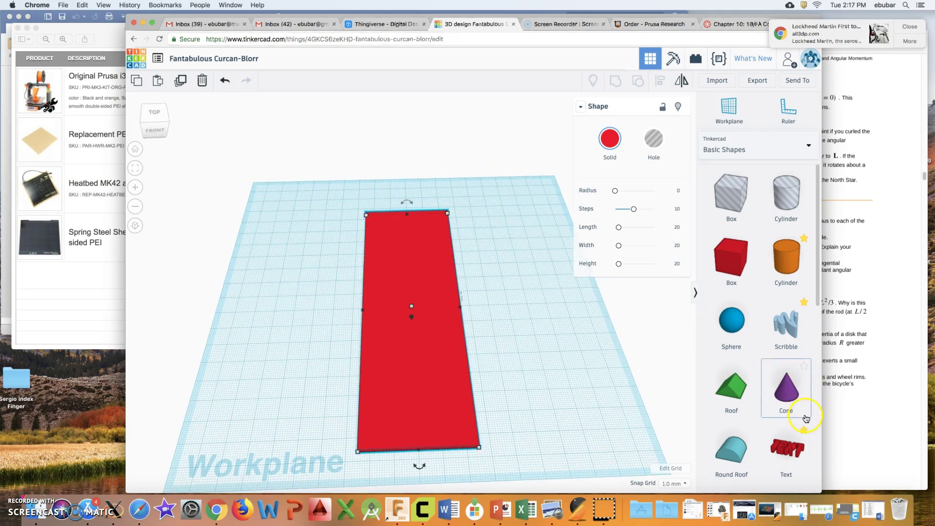
left_click_drag(818, 231, 409, 253)
right_click_drag(481, 286, 595, 263)
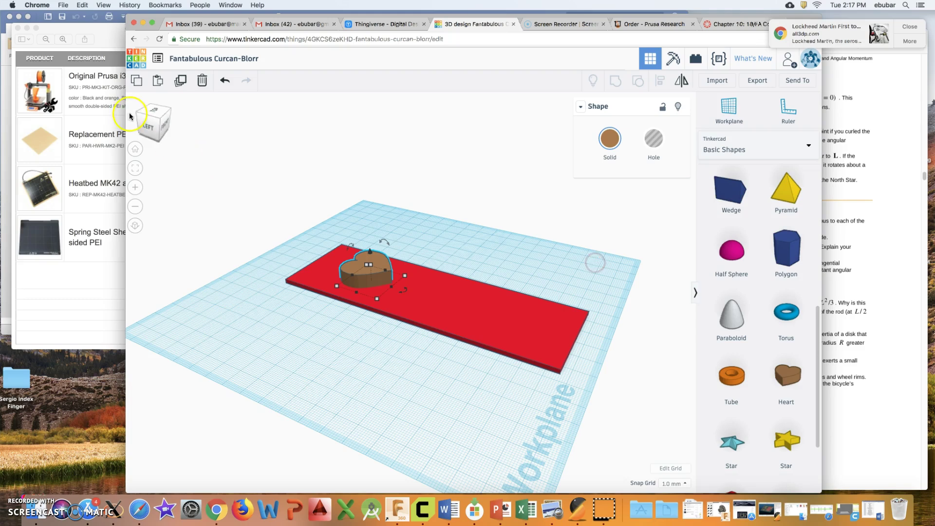
Examine from the left side how the heart sits relative to the thickness of the plate
left_click_drag(155, 124, 153, 126)
left_click(151, 124)
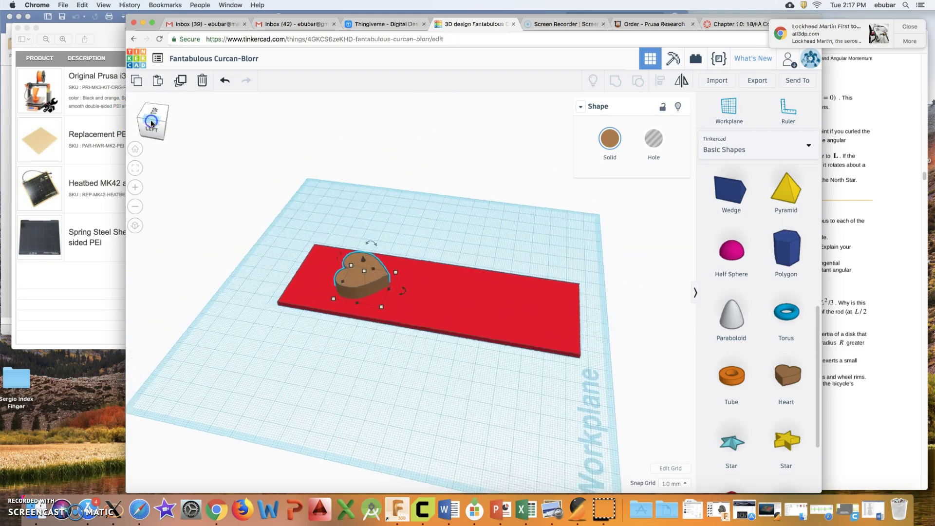
left_click(151, 129)
left_click(312, 258)
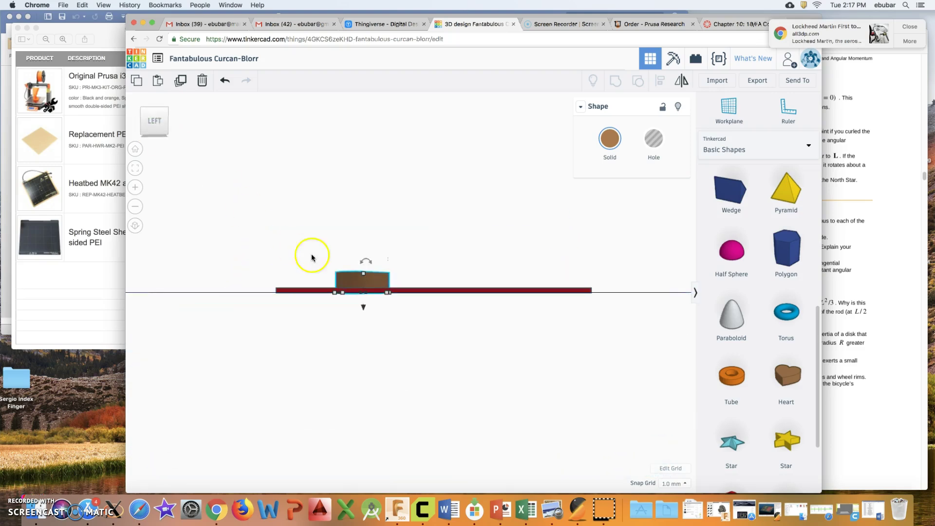
scroll(371, 284, "down", 2)
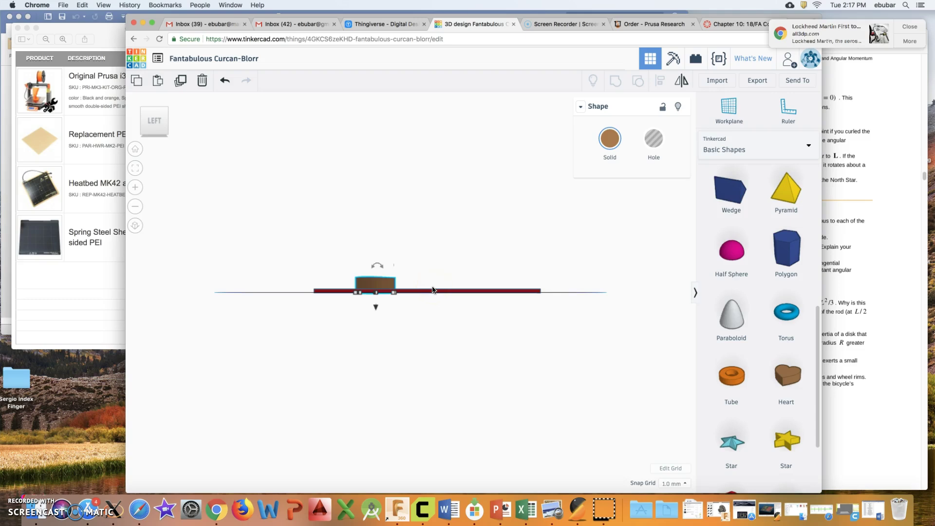
scroll(433, 290, "up", 5)
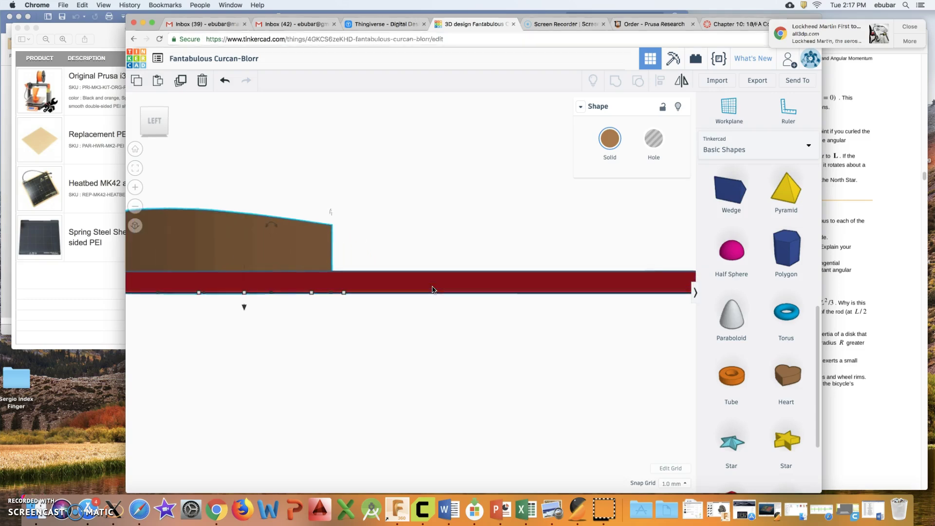
scroll(433, 290, "down", 2)
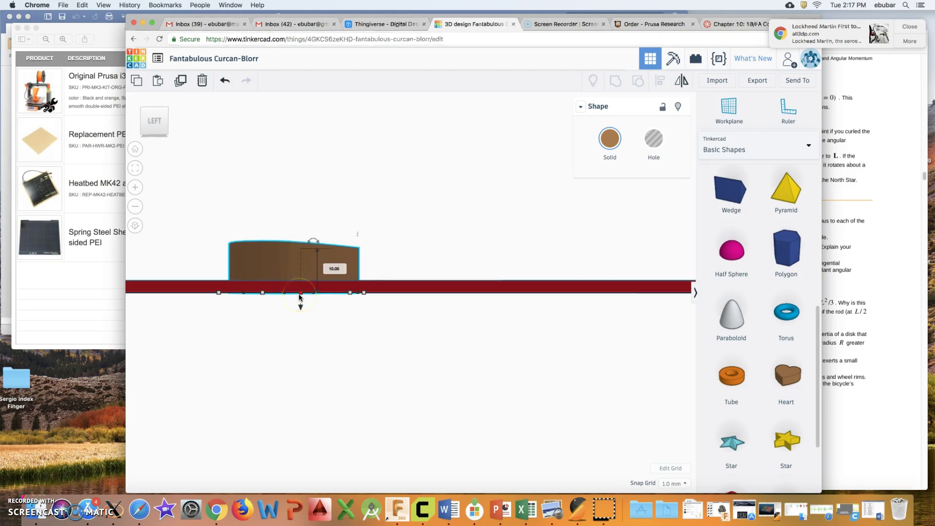
right_click_drag(402, 247, 390, 267)
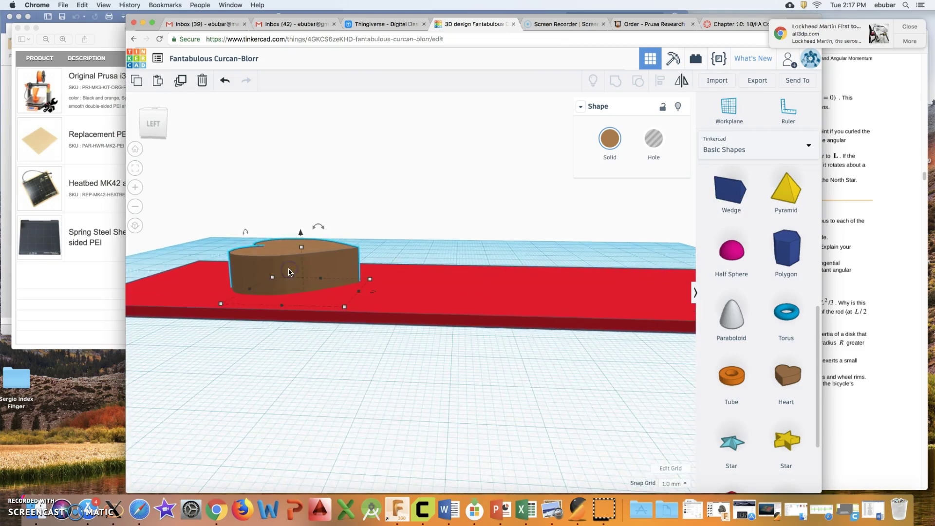
Reduce the heart's height to 6 mm
left_click(430, 235)
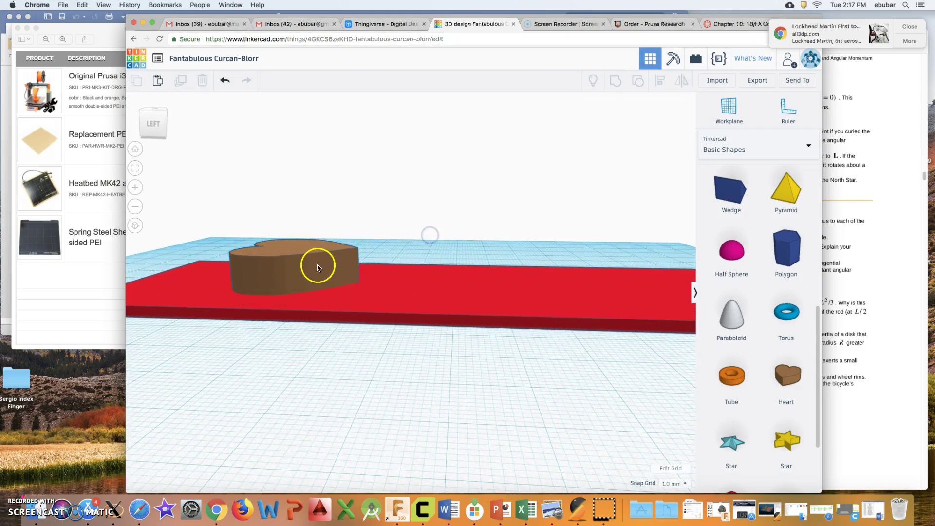
left_click(321, 276)
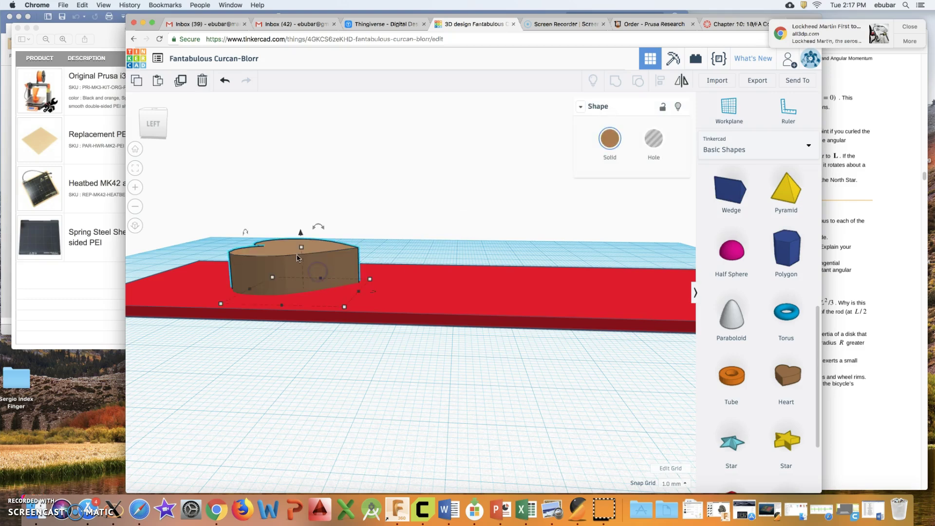
mouse_move(273, 279)
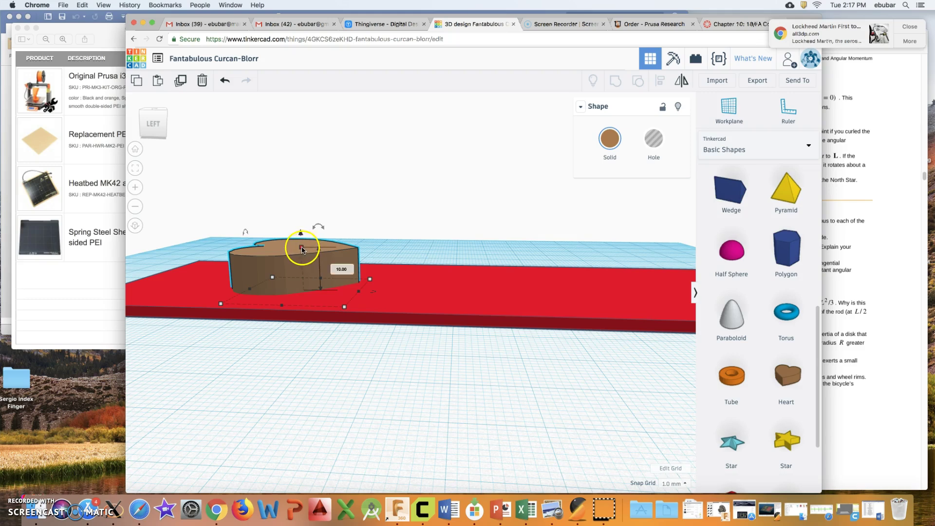
mouse_move(302, 250)
left_mouse_down()
mouse_move(301, 266)
mouse_move(299, 242)
mouse_move(302, 269)
left_mouse_up()
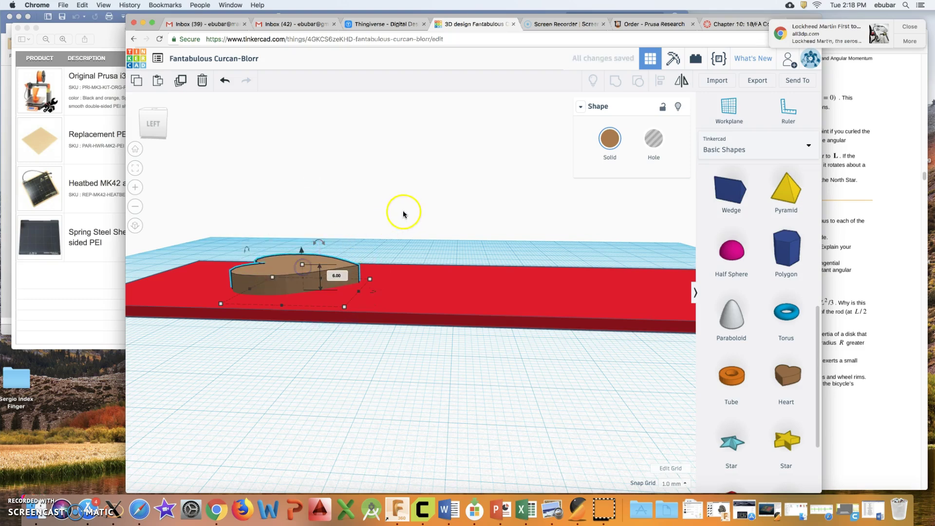
Shrink the heart's footprint to about 20 by 18 mm in the top view
left_click(157, 124)
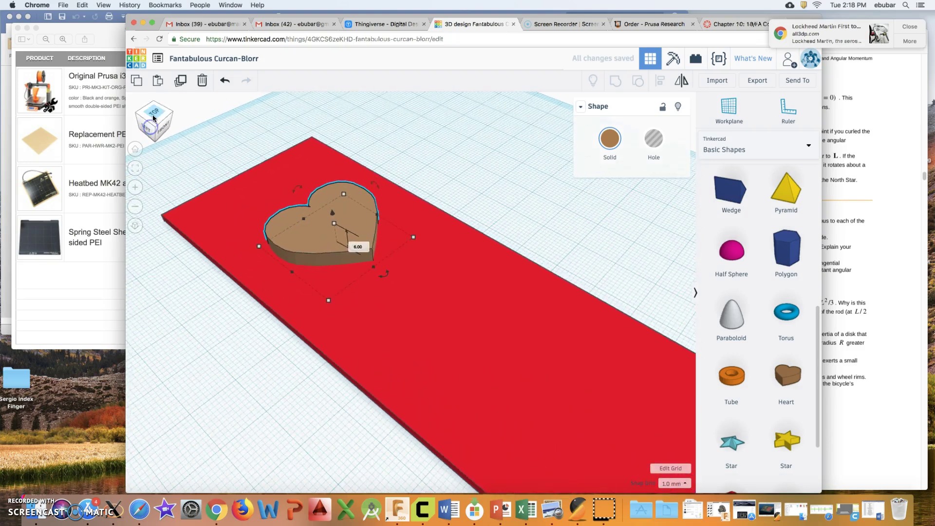
left_click(154, 118)
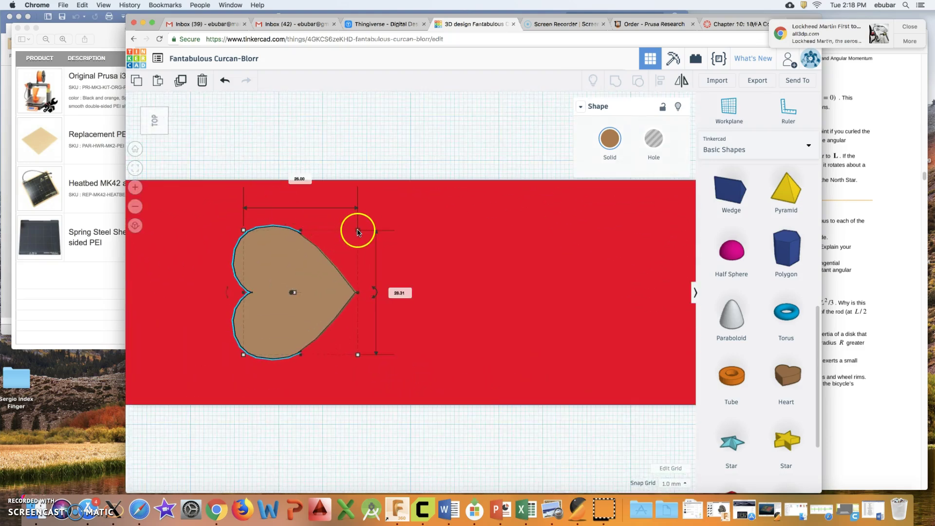
left_click_drag(358, 232, 331, 274)
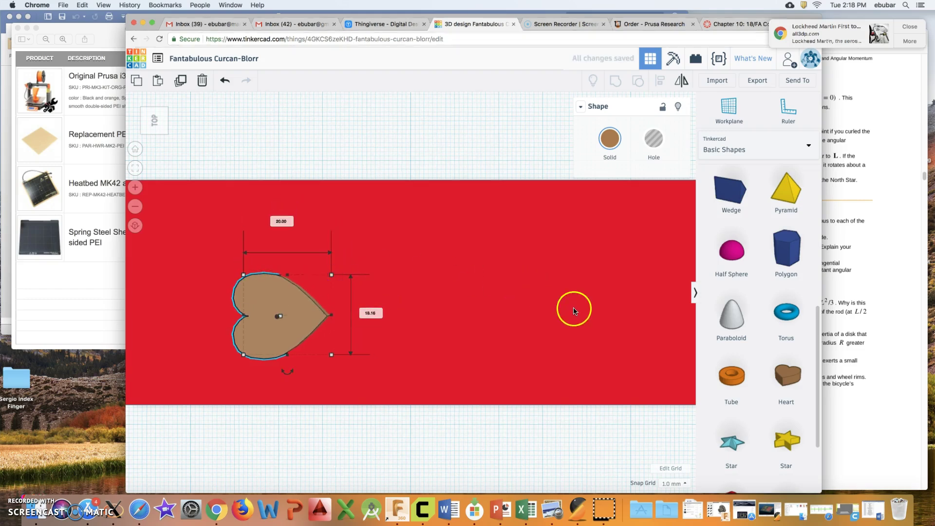
Place a solid five-pointed star on the plate near the heart and sink it so only its raised centre shows above the surface
left_click(736, 449)
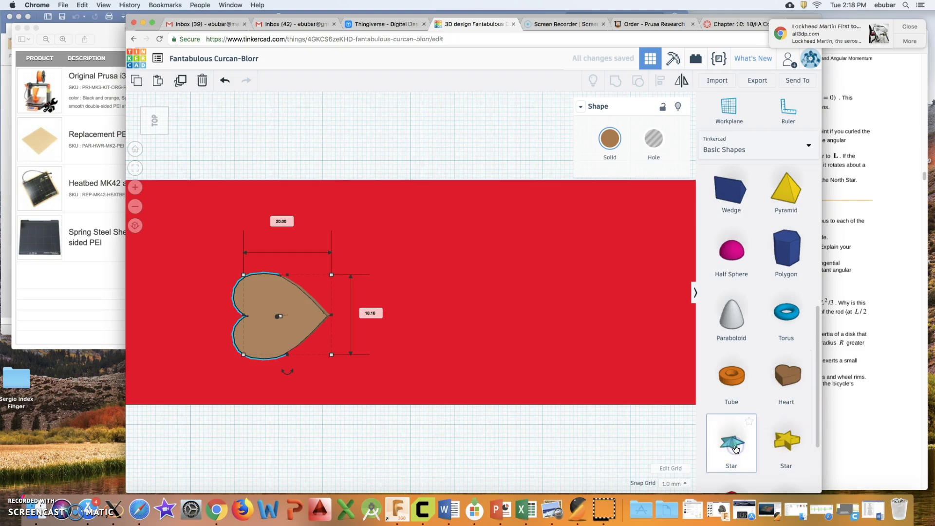
left_click(485, 292)
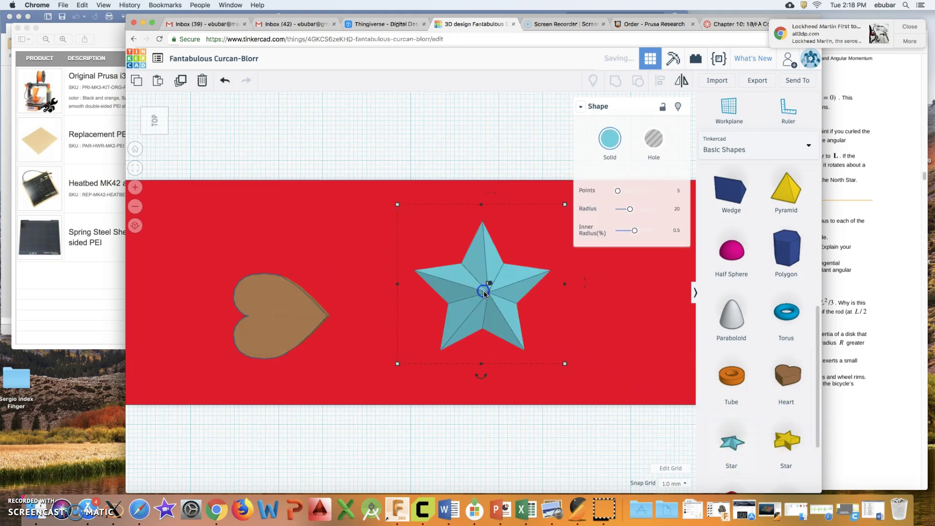
right_click_drag(603, 428, 591, 308)
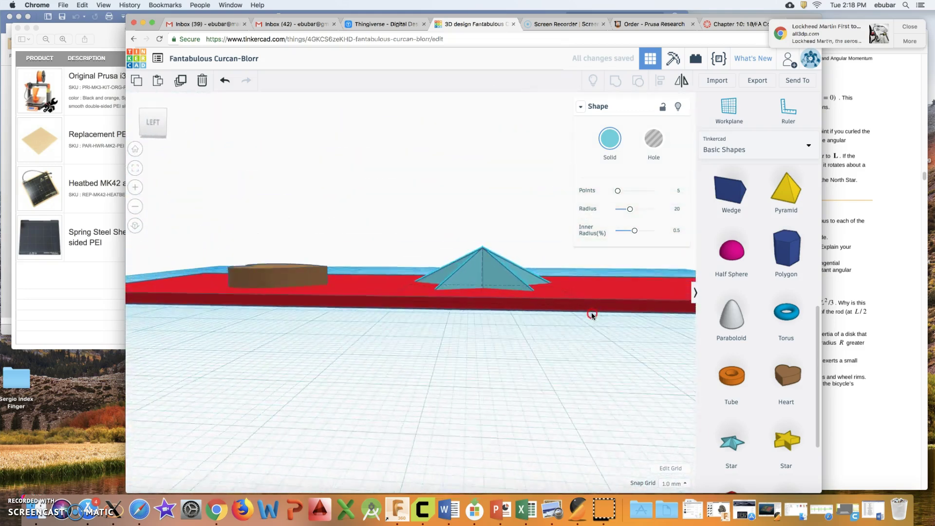
left_click(493, 260)
left_click_drag(484, 251, 482, 275)
right_click_drag(512, 221, 403, 302)
left_click_drag(484, 255, 446, 354)
right_click_drag(560, 324, 556, 266)
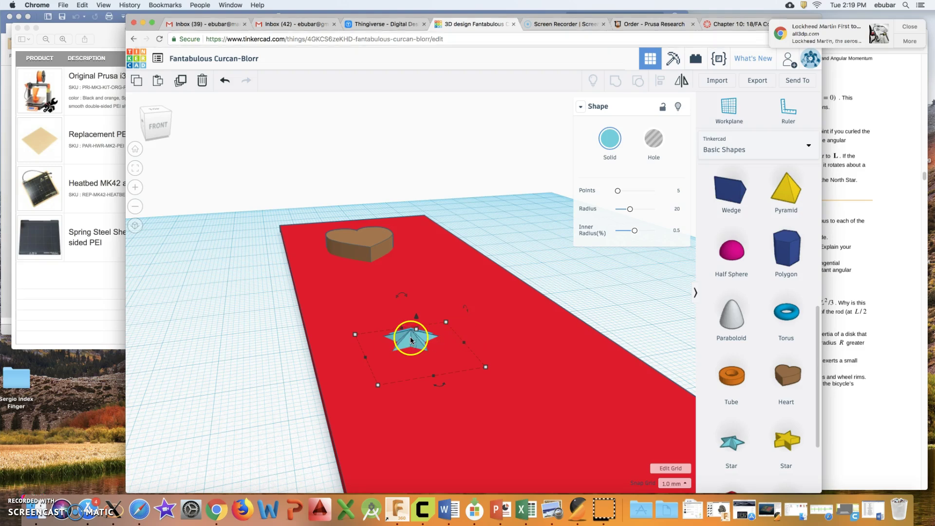
Make three copies of the sunken star and spread them over the middle of the plate
key("ctrl+v")
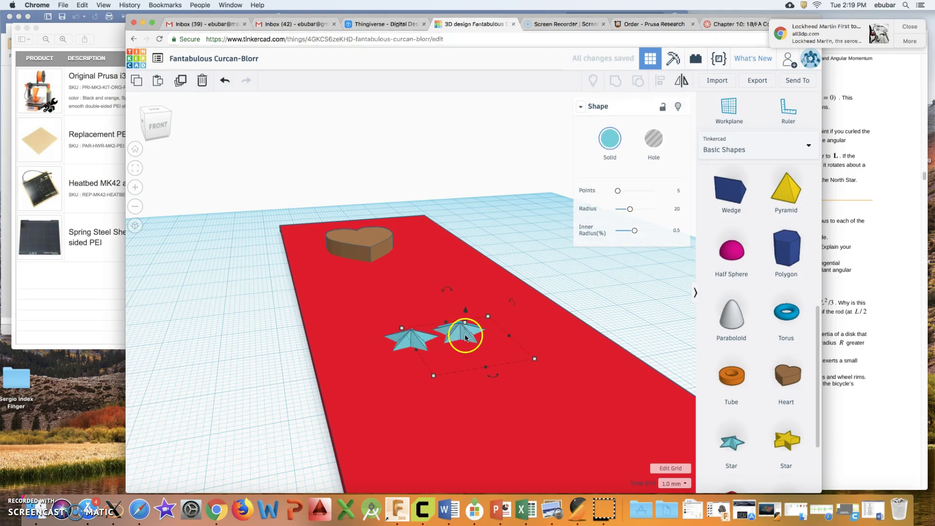
left_click_drag(458, 335, 447, 303)
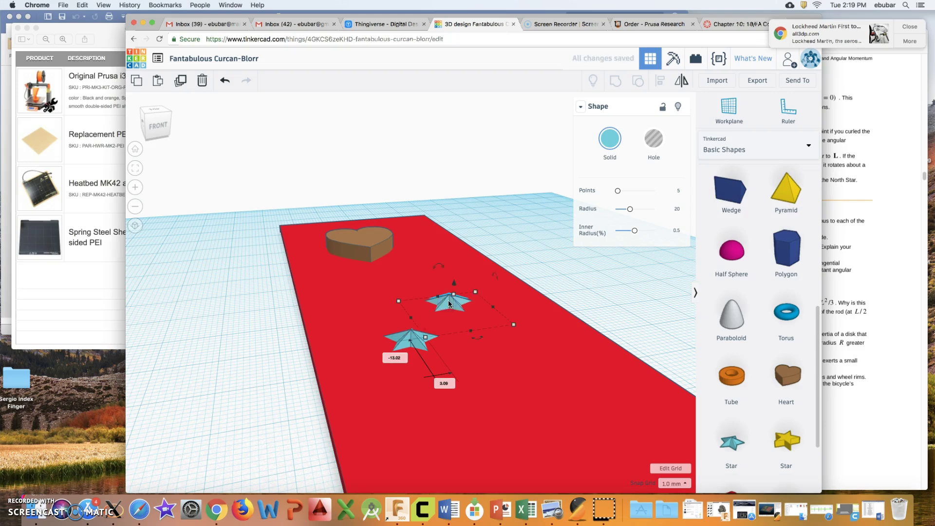
left_click(138, 84)
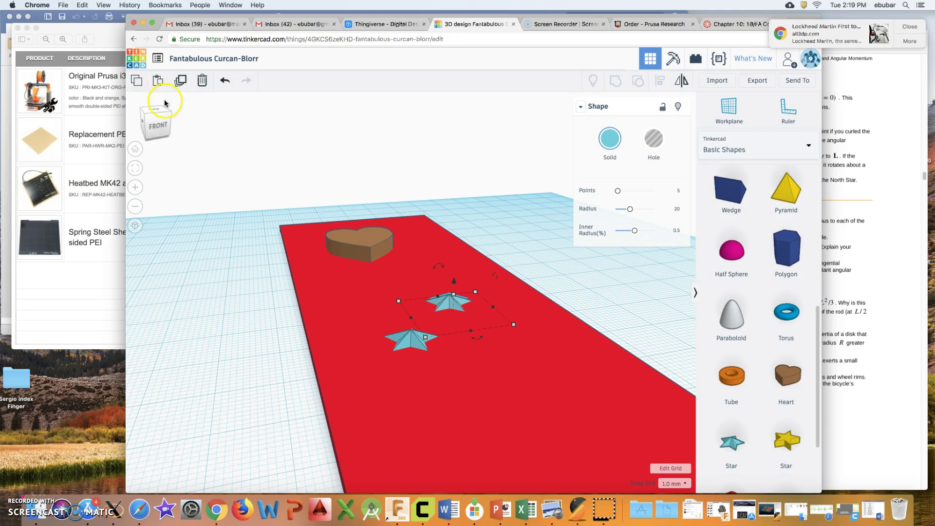
left_click(158, 82)
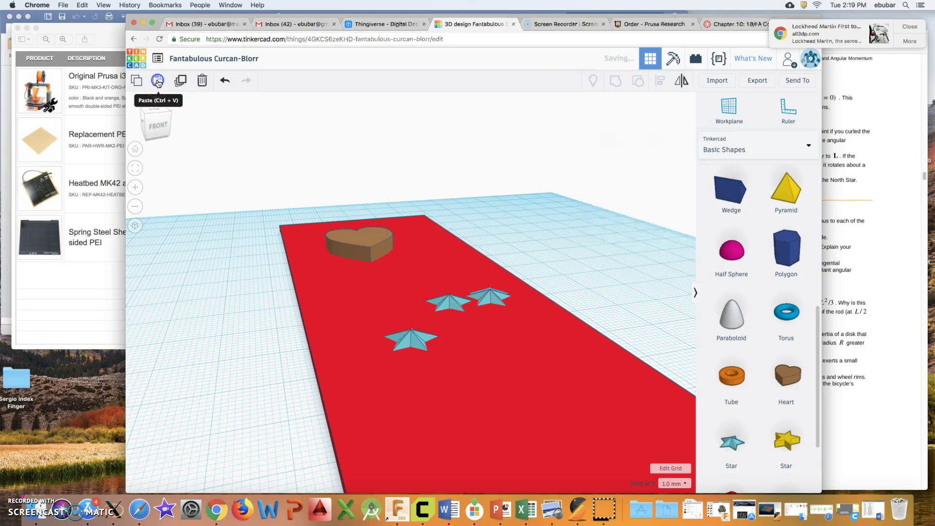
left_click_drag(491, 299, 510, 380)
left_click(182, 81)
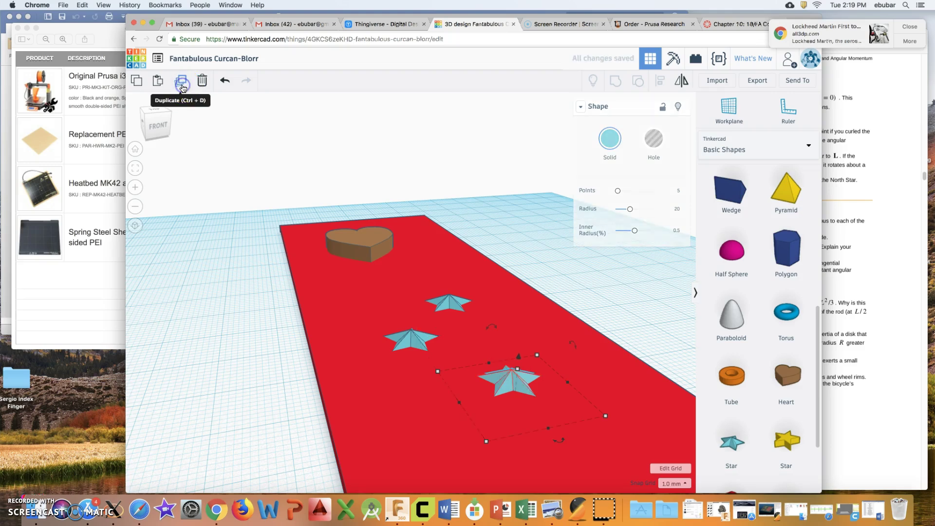
left_click_drag(504, 375, 502, 333)
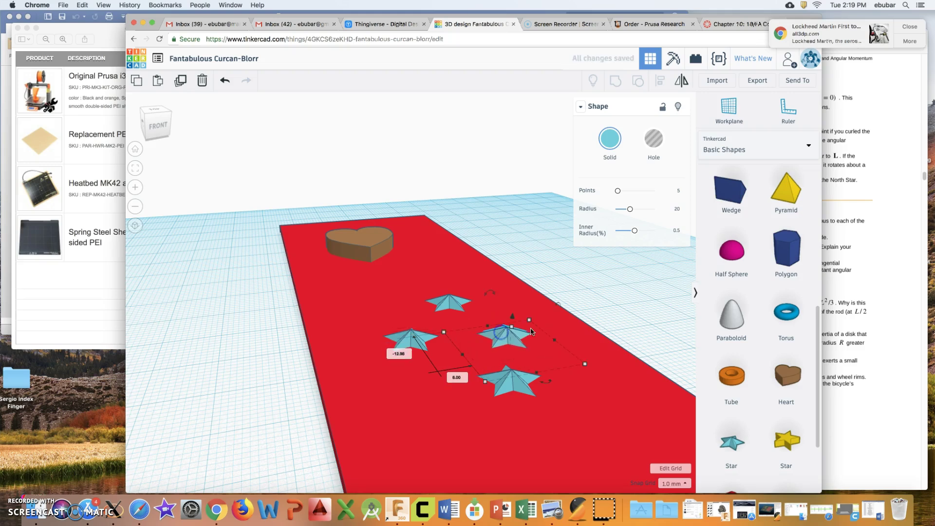
Add two more star copies and scatter all the stars across the plate below the heart
left_click_drag(517, 385, 480, 371)
left_click_drag(413, 338, 421, 408)
left_click_drag(508, 334, 536, 336)
left_click_drag(458, 309, 347, 347)
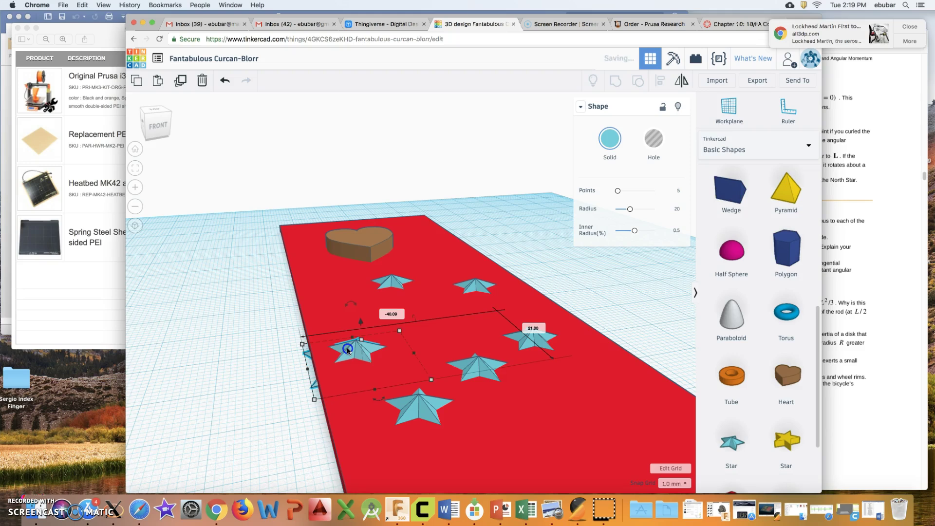
Reposition the stars in the top view to fine-tune their scattered arrangement on the plate
left_click(153, 112)
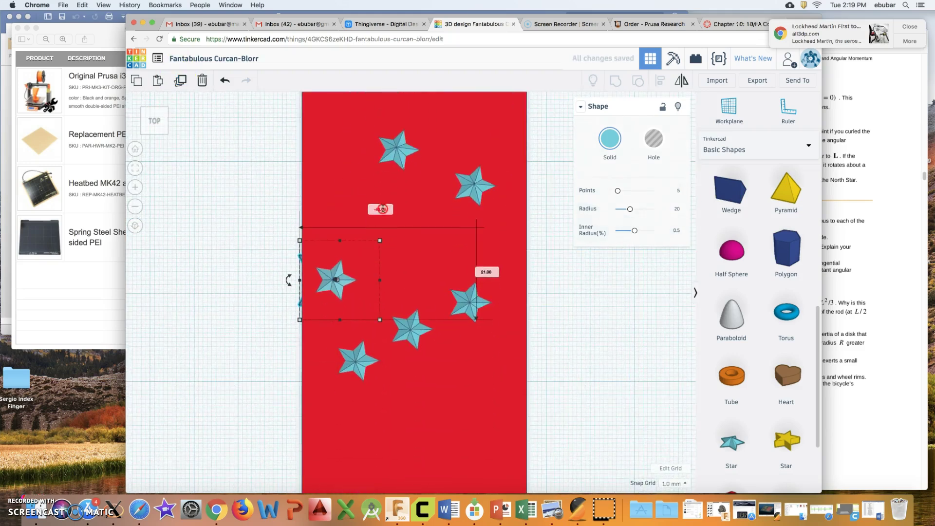
left_click_drag(395, 154, 378, 149)
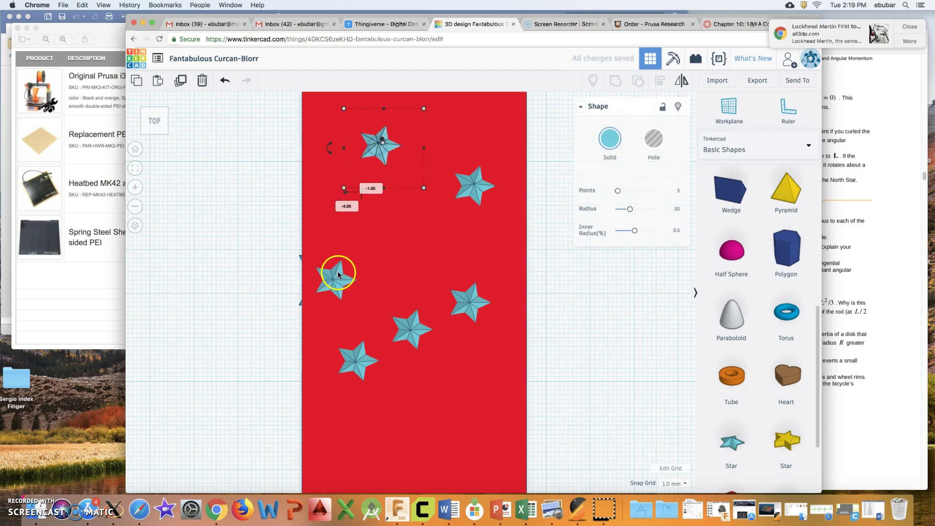
left_click_drag(338, 271, 340, 240)
left_click_drag(411, 330, 420, 303)
left_click_drag(480, 302, 493, 274)
left_click_drag(420, 303, 438, 301)
Add four more star copies to fill the plate's lower half down to the end opposite the heart
left_click_drag(355, 359, 379, 477)
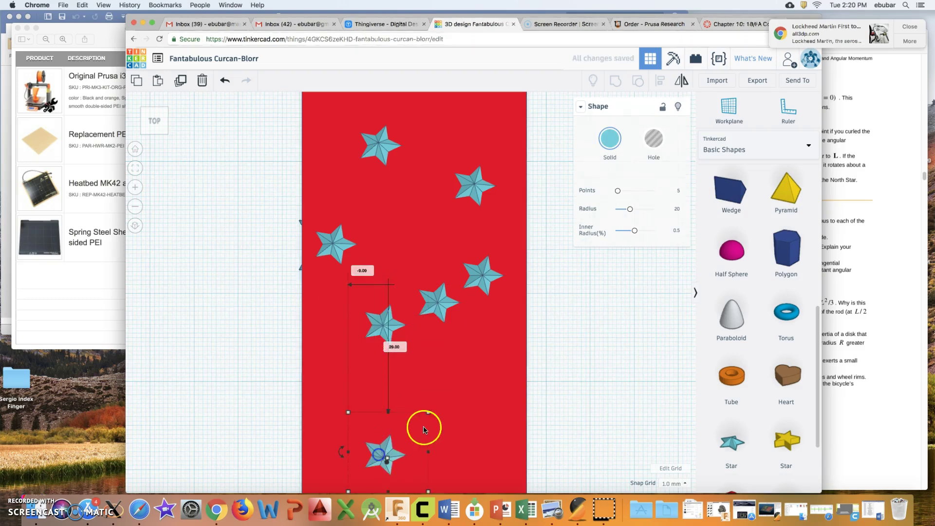
scroll(419, 375, "down", 2)
left_click_drag(390, 418, 464, 364, "alt")
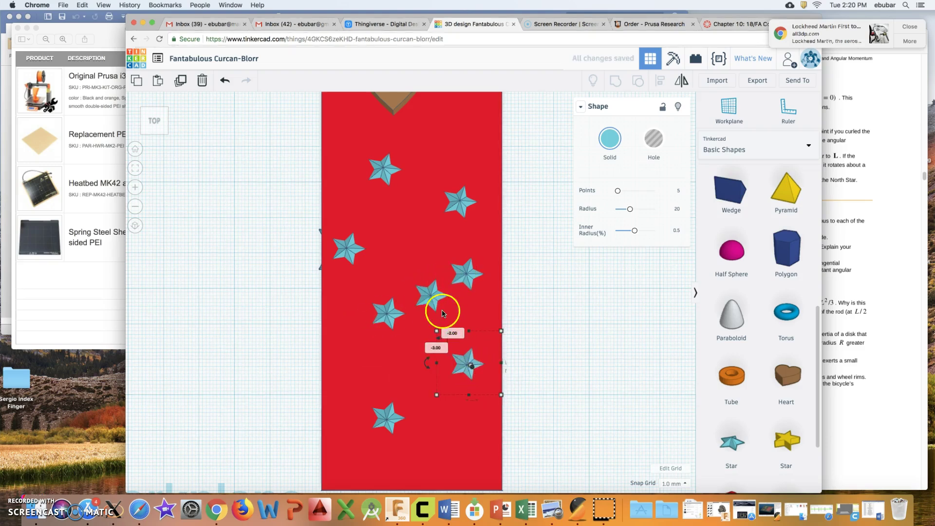
left_click_drag(387, 411, 457, 430)
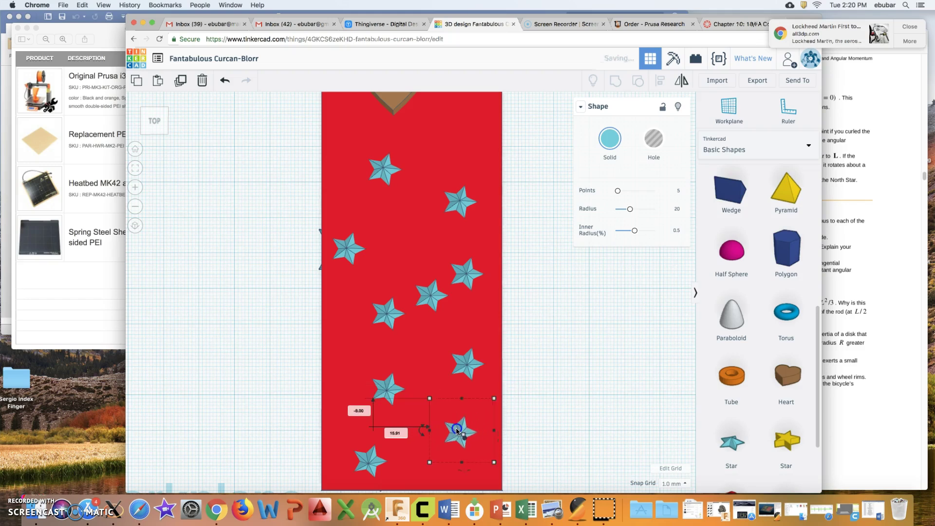
Shift the star closest to the plate's long edge 3 mm inward
right_click_drag(530, 376, 342, 264)
left_click(347, 262)
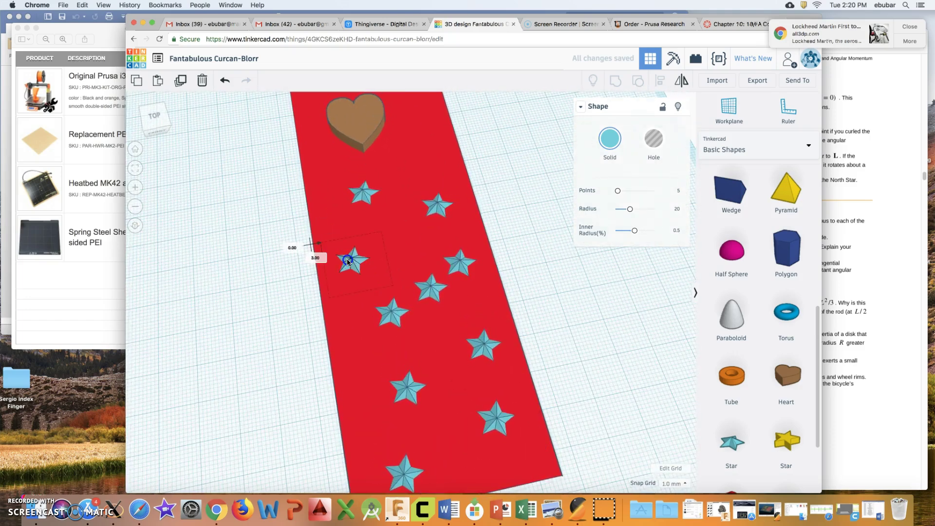
Nudge the star nearest the plate's front edge forward until it sticks out past that edge
right_click_drag(522, 257, 505, 177)
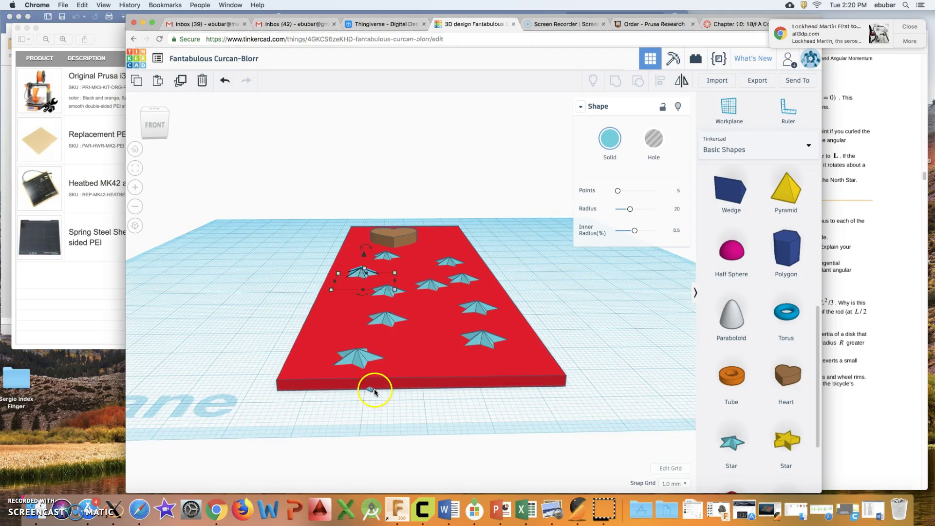
left_click(358, 358)
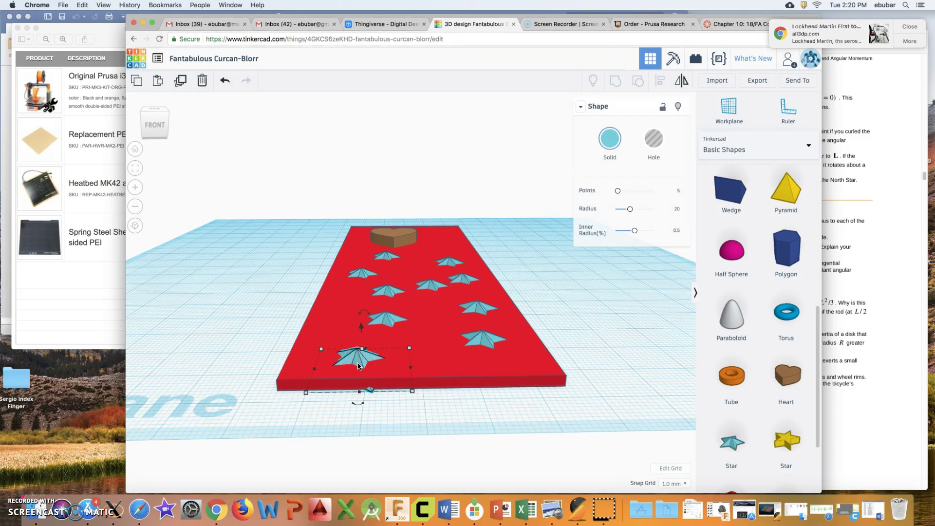
key("Down")
left_click(358, 363)
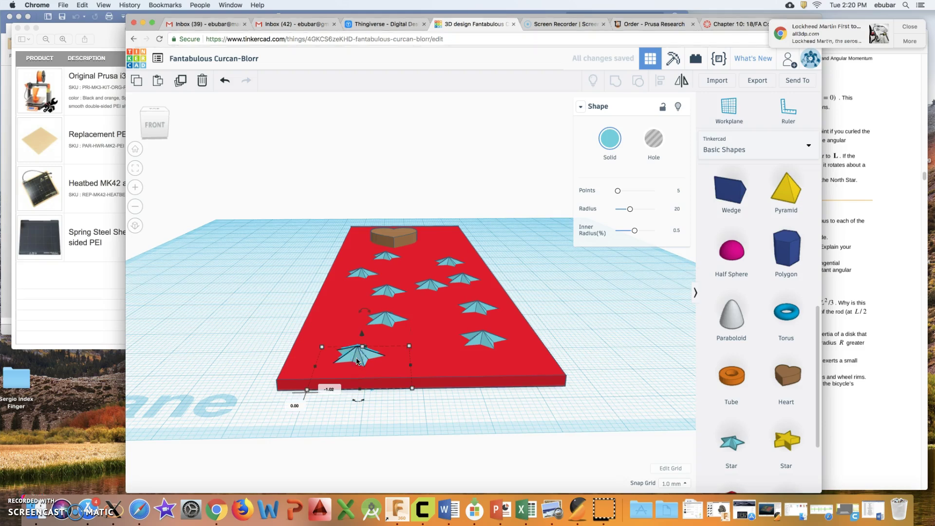
key("Down")
key("Down")
key("Down")
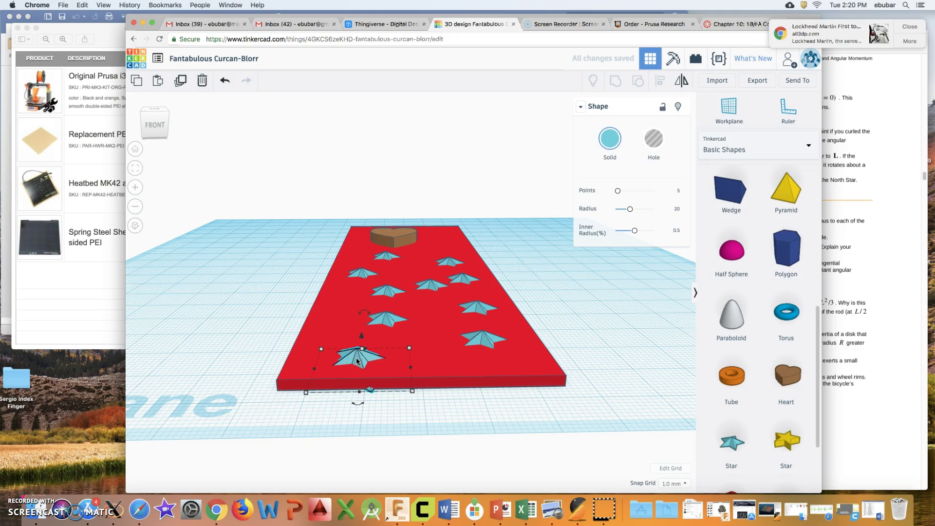
key("Down")
key("Down")
key("Down")
key("Down")
key("Down")
key("Down")
key("Down")
key("Down")
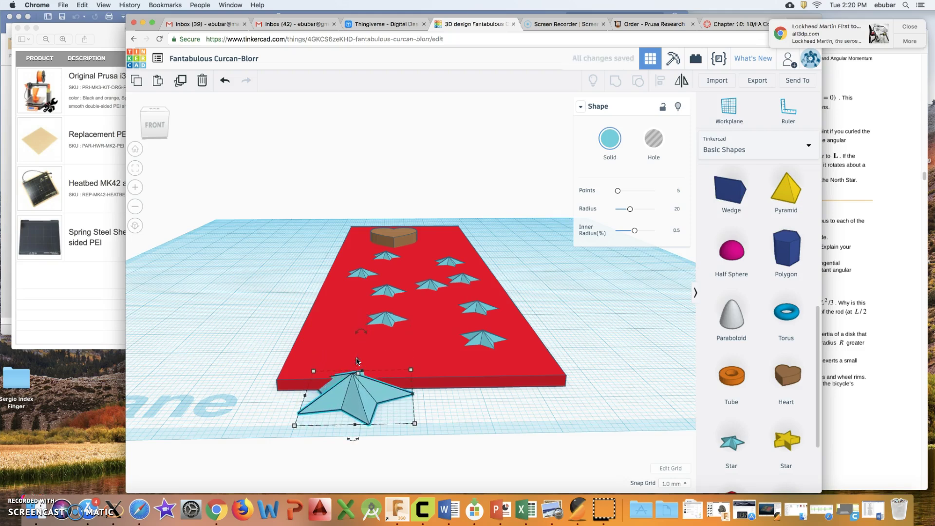
Nudge the protruding star back from the front edge so that its hidden points lie within the plate
key("Up")
key("Up")
key("Up")
key("Up")
key("Up")
key("Up")
key("Up")
key("Up")
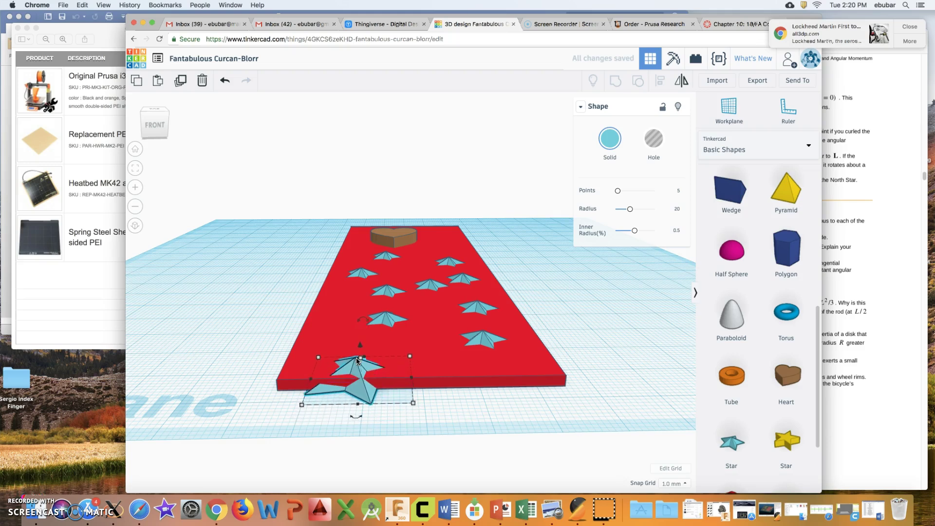
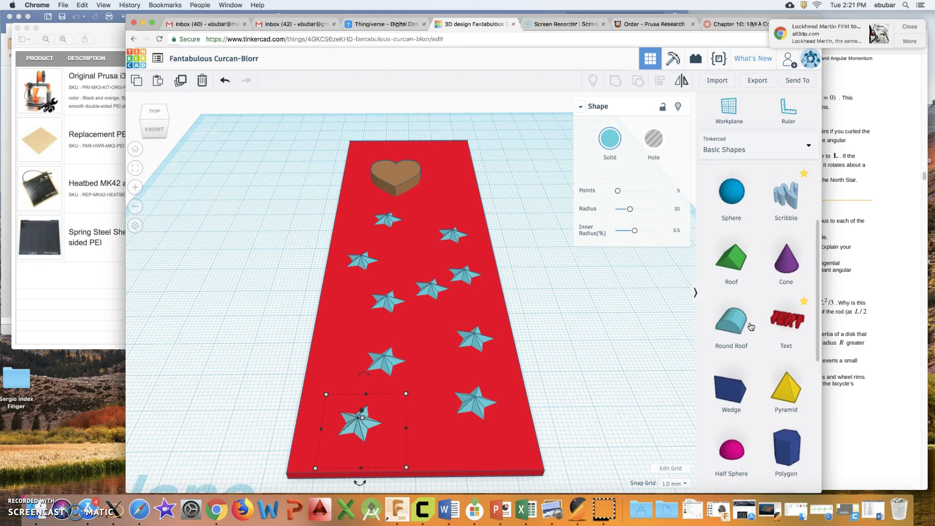
Place a solid box beside the plate and scale it down to a low block 12 mm wide
left_click(730, 183)
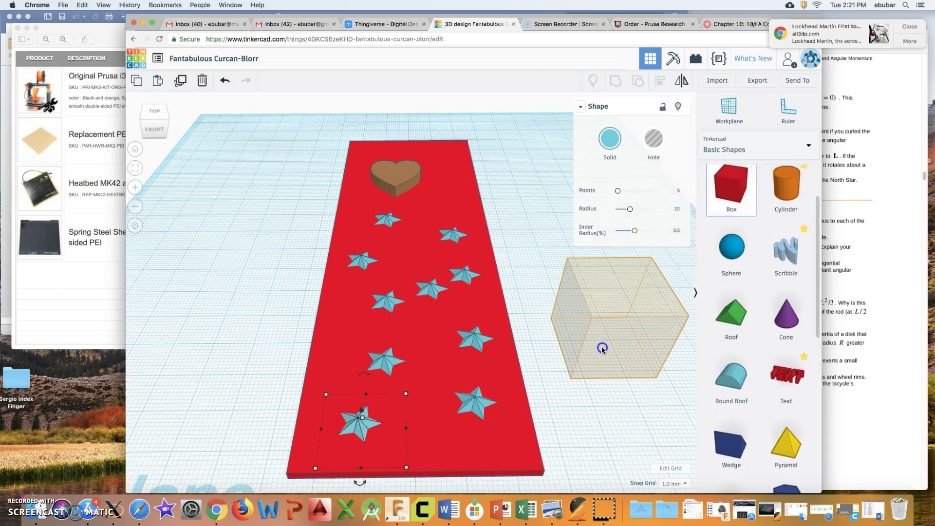
left_click(601, 347)
left_click(653, 344)
mouse_move(657, 378)
left_click(565, 381)
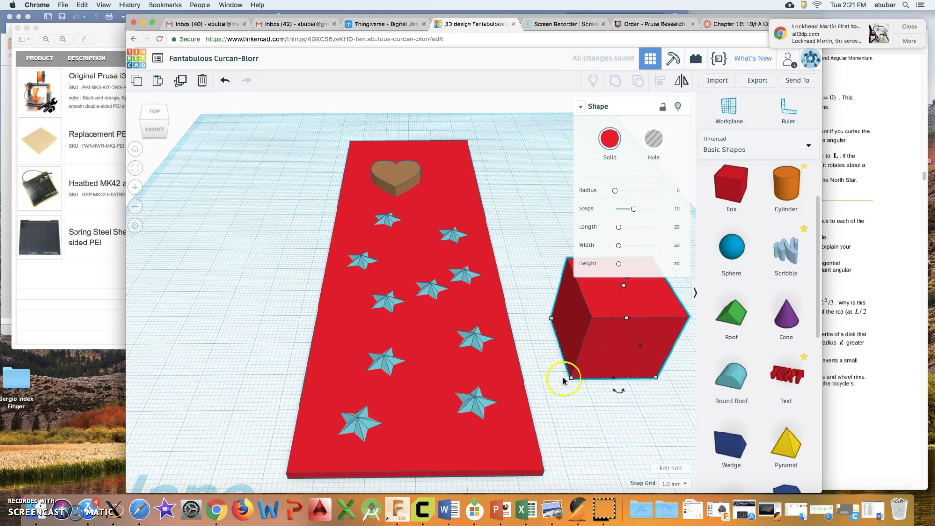
left_click(657, 378)
left_click_drag(657, 378, 606, 340)
left_click(598, 273)
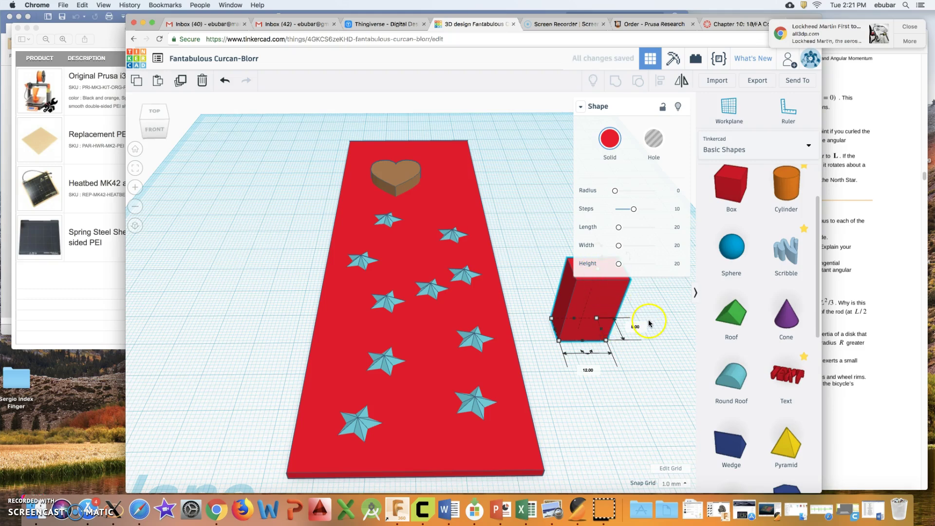
right_click_drag(653, 314, 606, 303)
left_click_drag(594, 304, 584, 333)
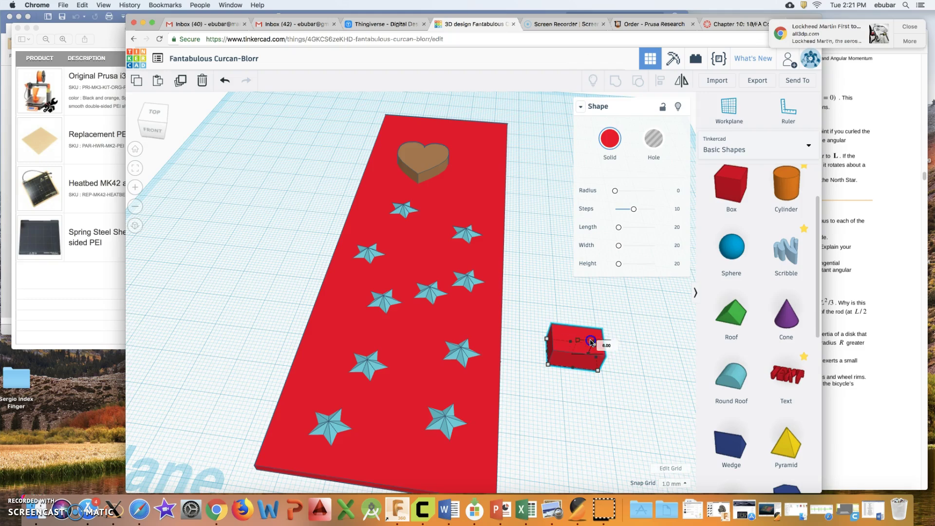
Place a roof shape over the small box and shrink it to a low roof with a 17 by 14 mm footprint
left_click_drag(730, 316, 579, 326)
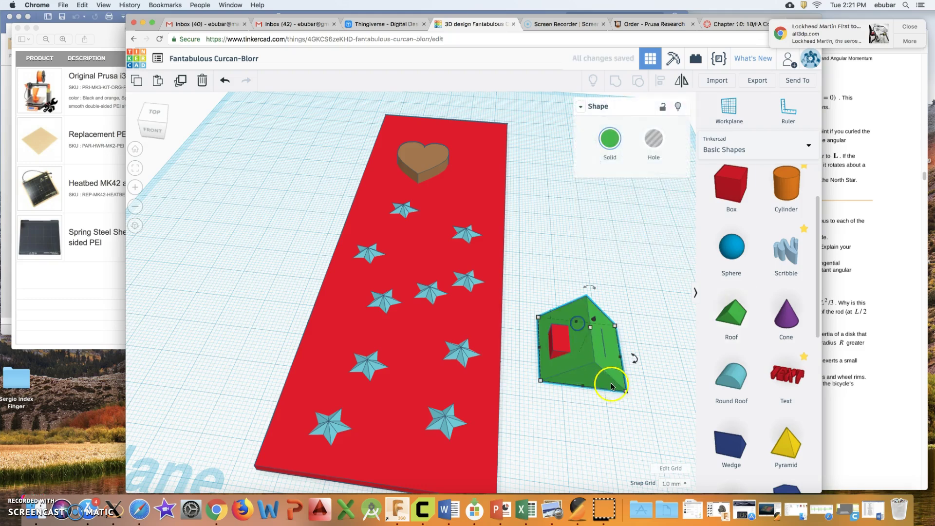
right_click_drag(633, 409, 633, 360)
left_click(602, 287)
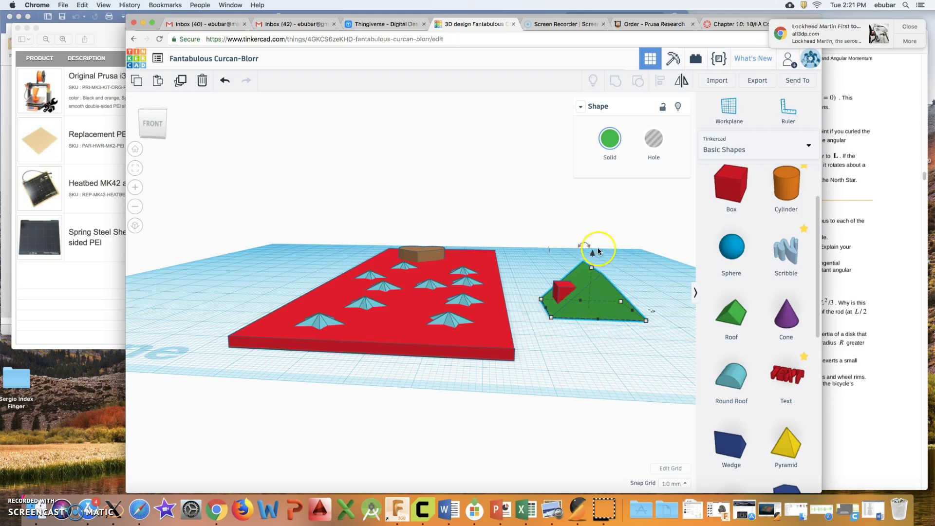
left_click(593, 254)
left_click_drag(593, 254, 592, 276)
left_click(592, 253)
left_click(651, 304)
left_click_drag(647, 304, 624, 298)
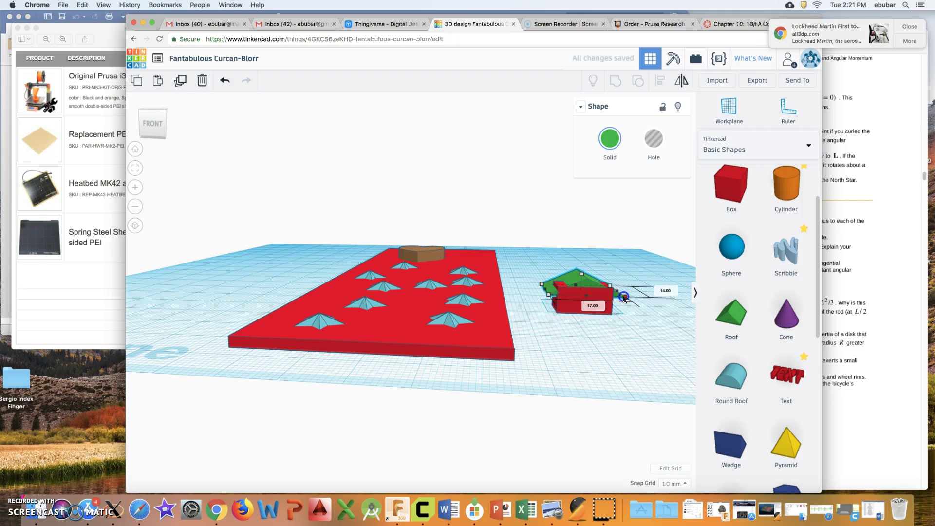
Centre the roof over the small box and raise it 2 mm to rest on top like a house
right_click_drag(626, 292, 629, 338)
left_click(583, 331)
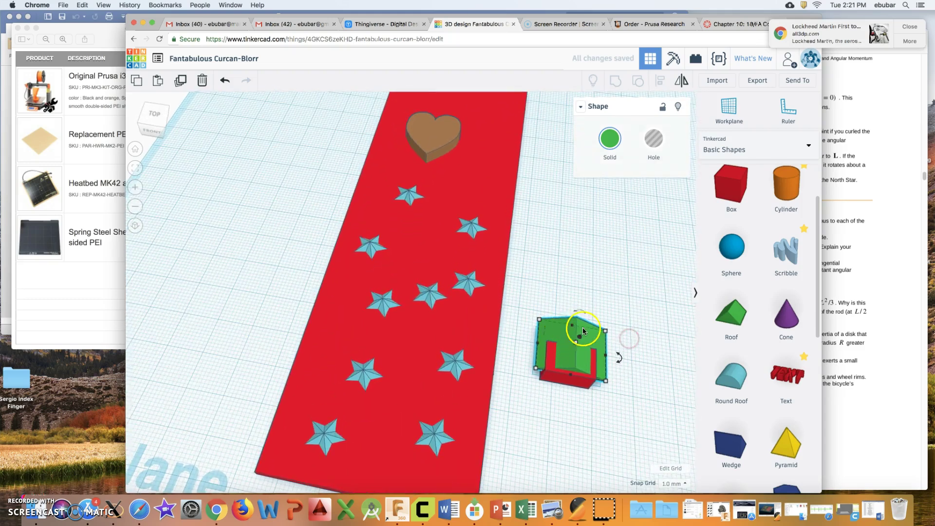
left_click_drag(570, 333, 570, 346)
right_click_drag(622, 359, 636, 292)
left_click_drag(588, 269, 586, 259)
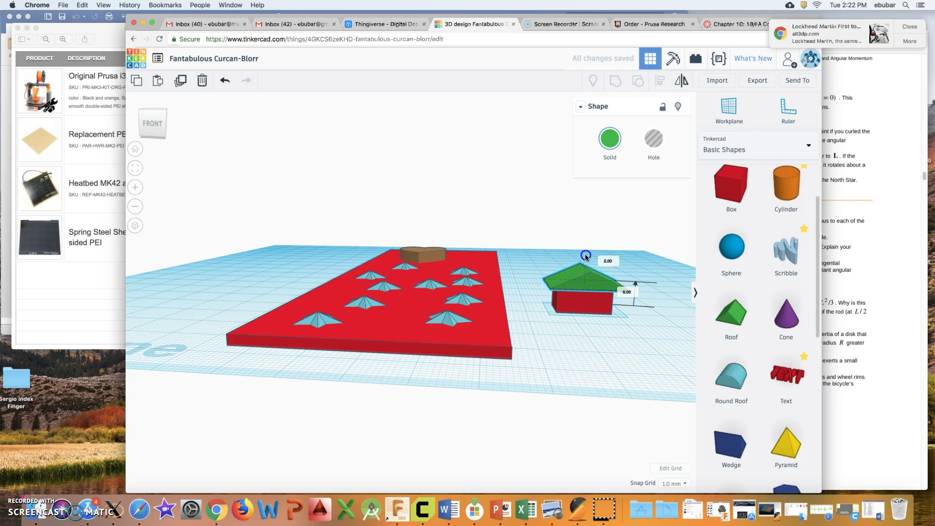
right_click_drag(599, 326, 579, 354)
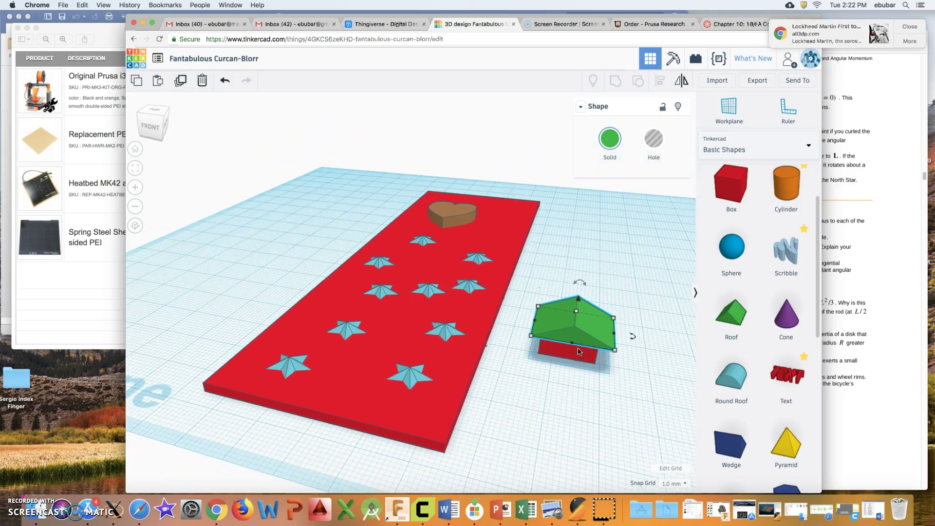
key("Left")
key("Right")
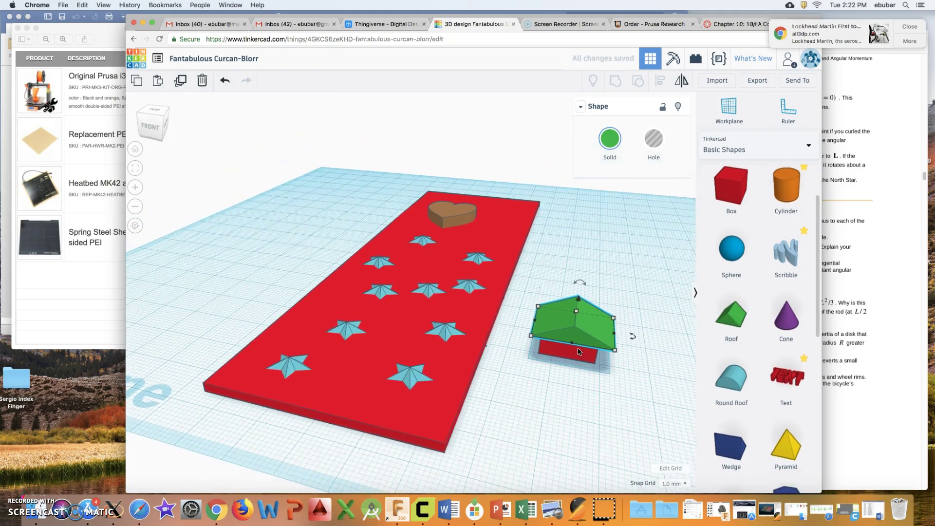
Select the small box together with its green roof and group them into a single solid house
right_click_drag(617, 372, 643, 328)
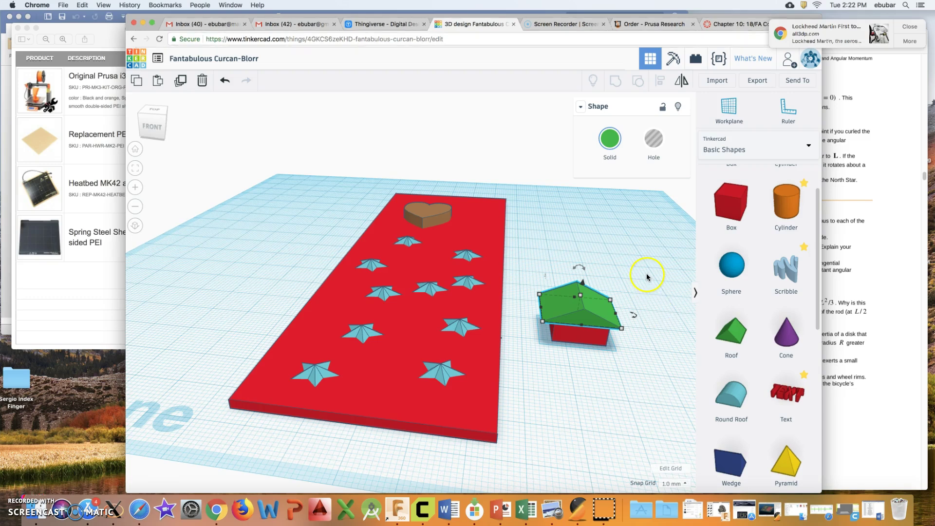
right_click_drag(651, 284, 585, 298)
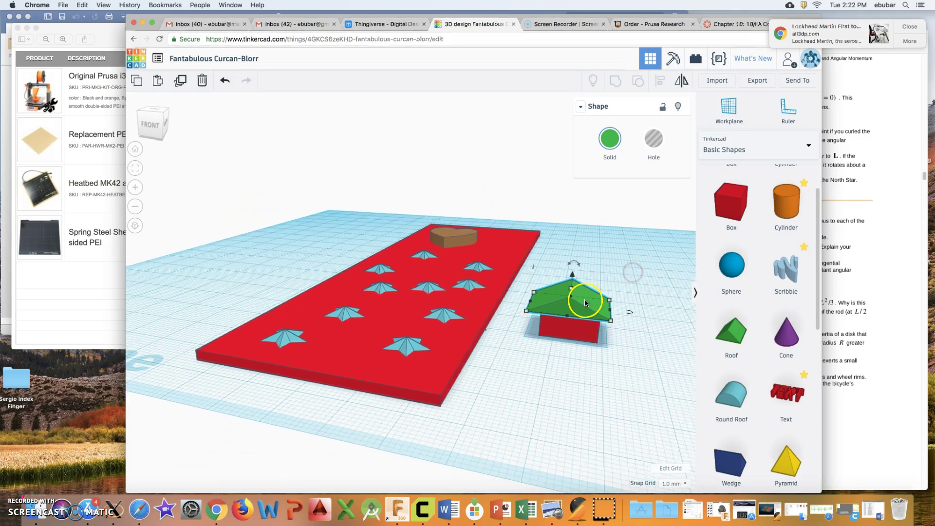
left_click(579, 336, "shift")
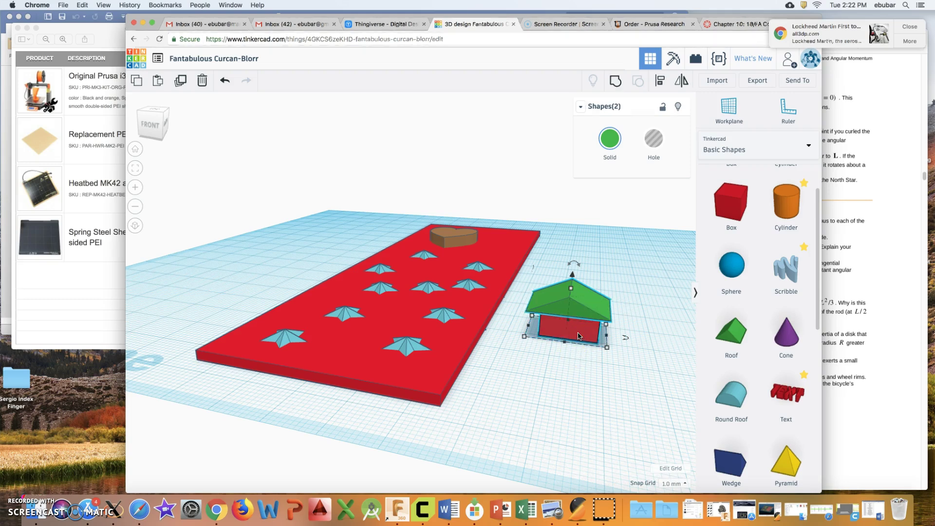
left_click_drag(642, 352, 628, 378)
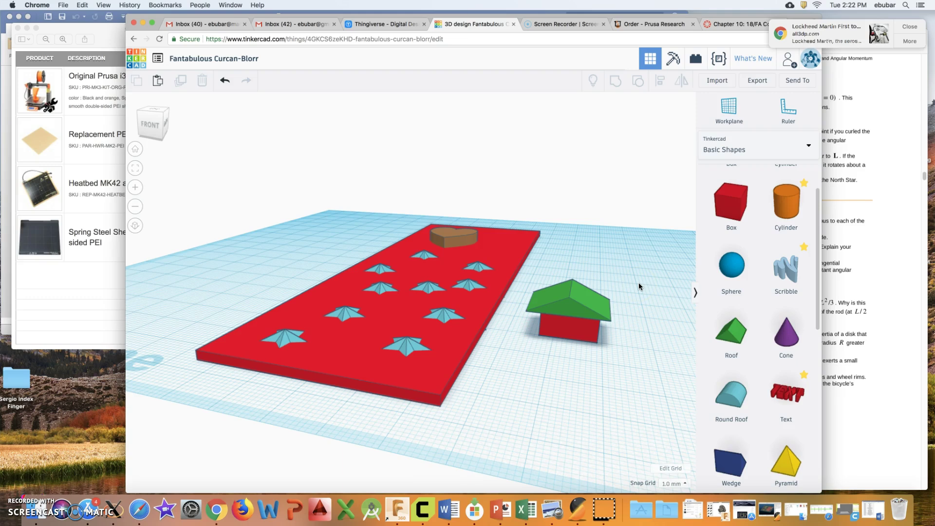
left_click_drag(639, 284, 628, 301)
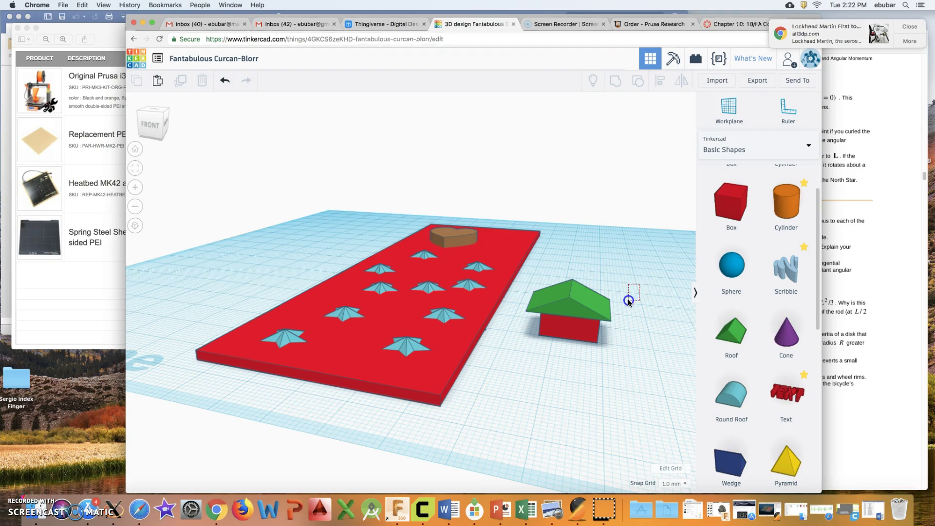
left_click_drag(547, 360, 524, 368)
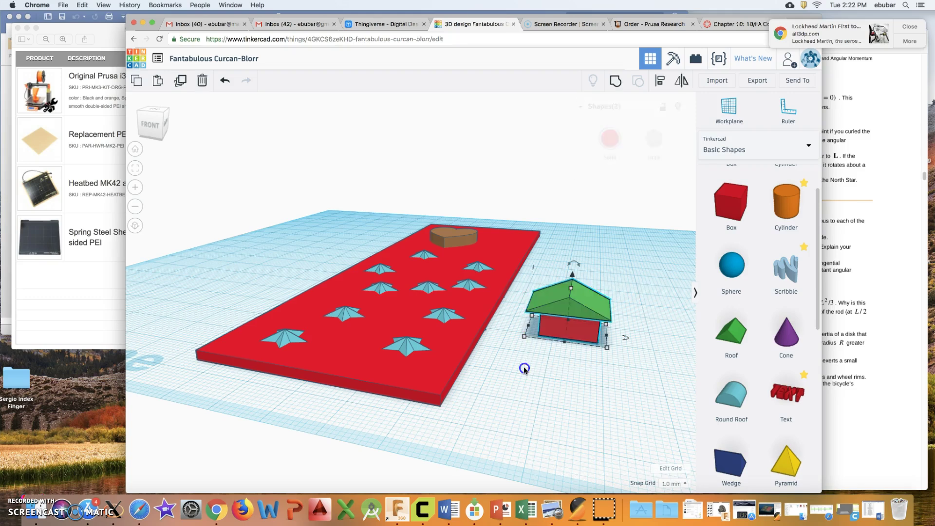
left_click(565, 335)
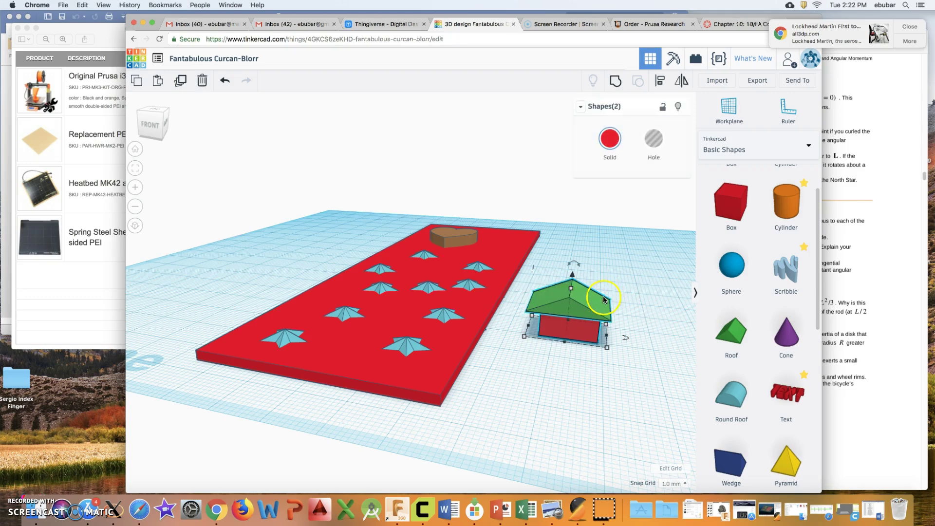
left_click(616, 83)
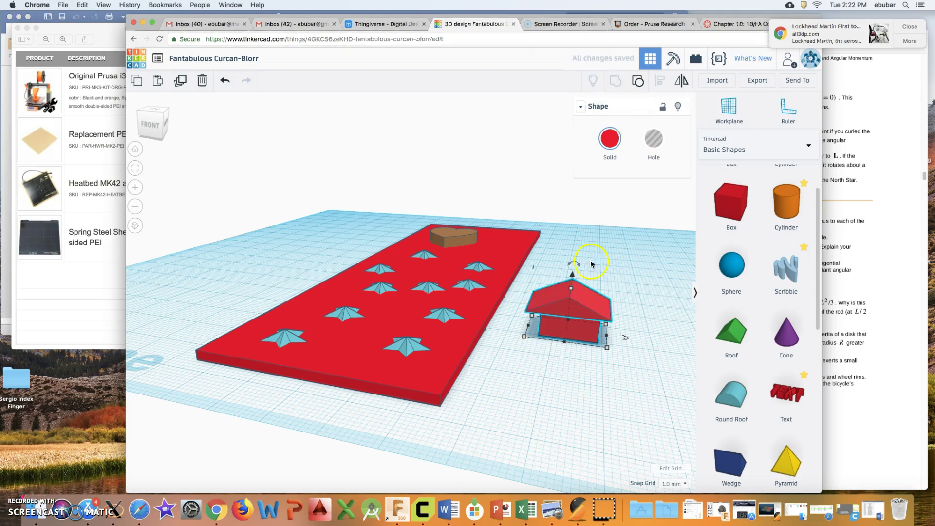
Move the house onto the plate beside the heart and set its base 1 mm above the workplane
left_click_drag(592, 306, 515, 240)
right_click_drag(571, 250, 419, 239)
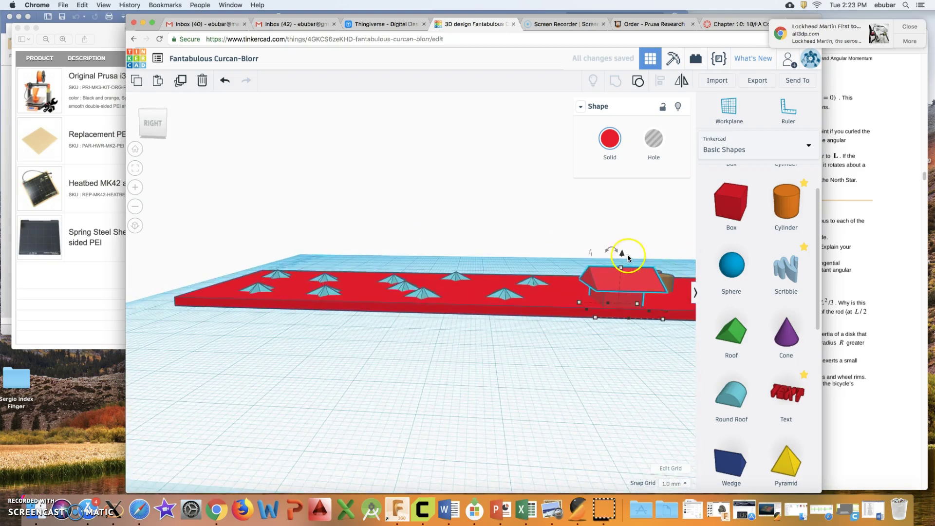
left_click_drag(623, 254, 624, 250)
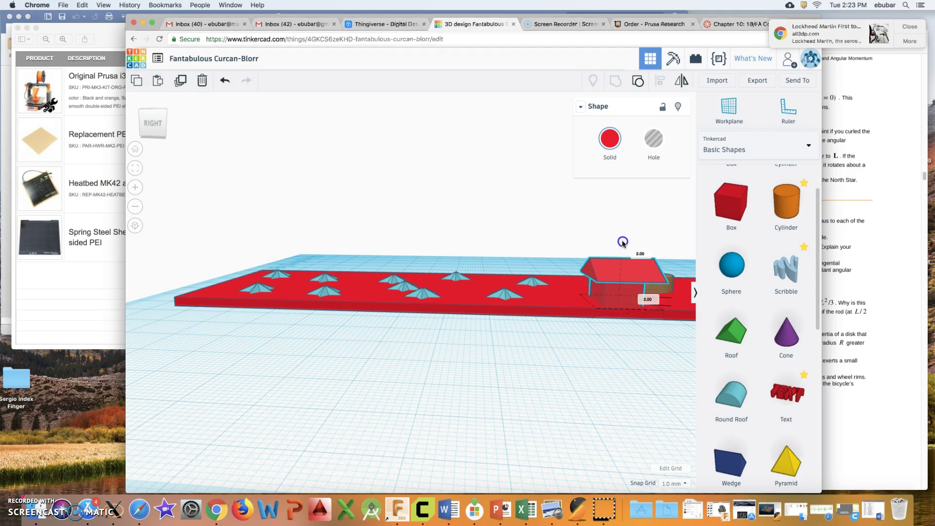
left_click_drag(622, 251, 622, 256)
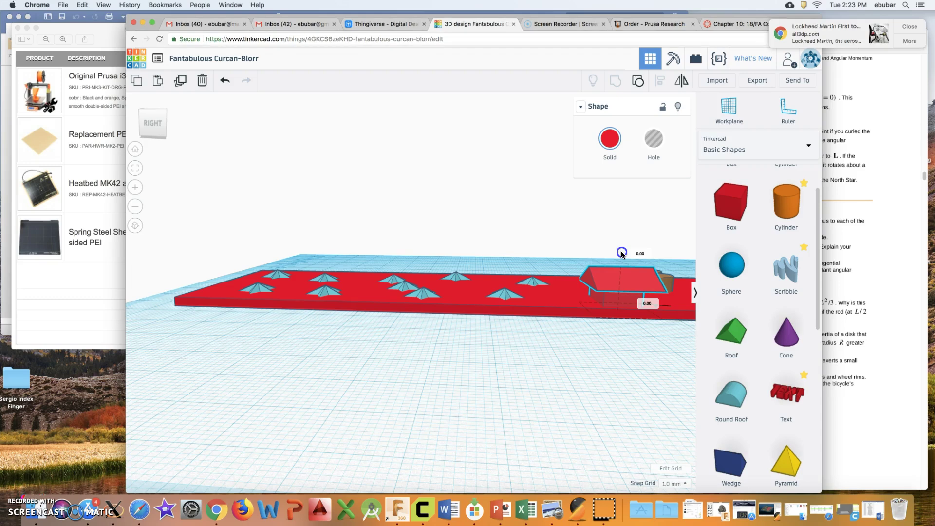
left_click_drag(622, 252, 621, 230)
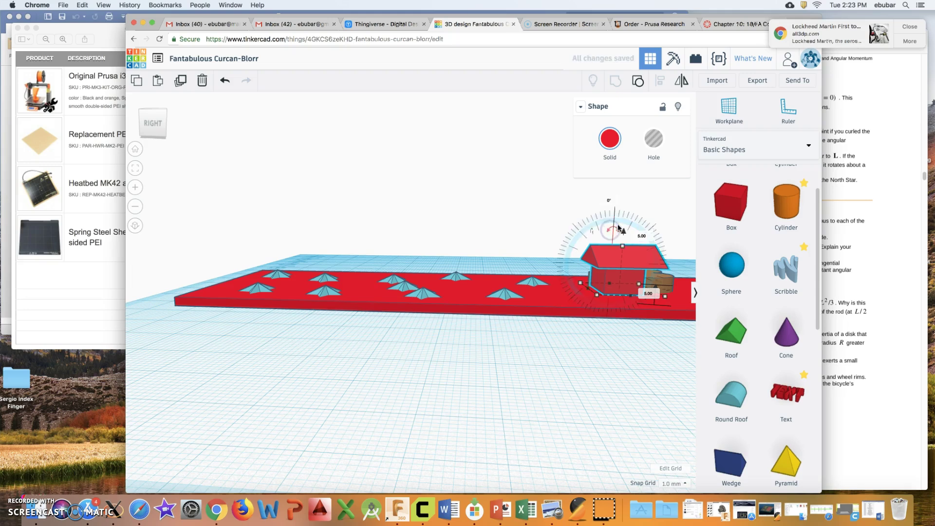
left_click(156, 125)
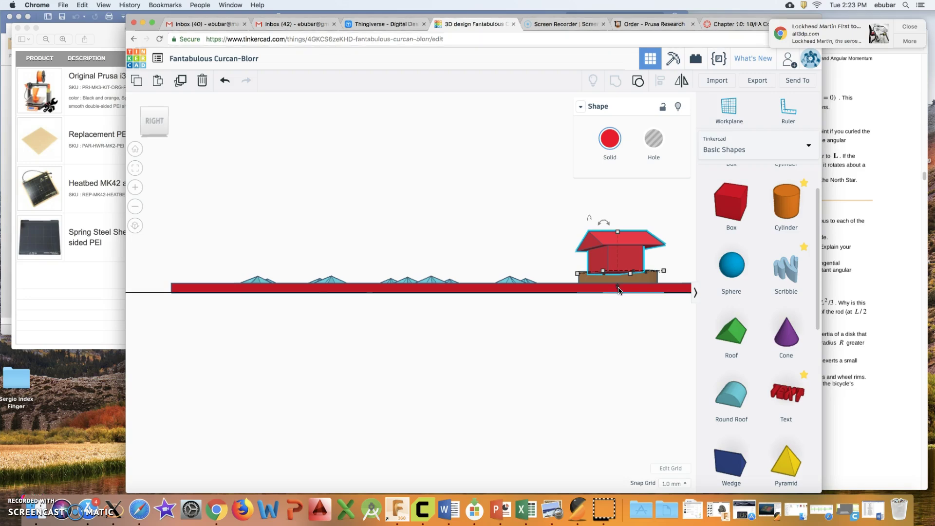
left_click_drag(617, 289, 617, 304)
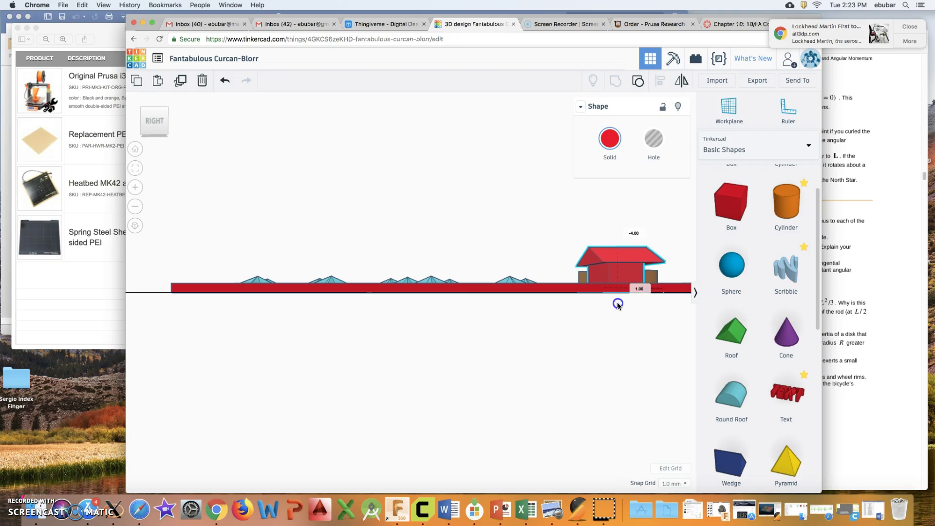
right_click_drag(616, 302, 647, 350)
mouse_move(558, 310)
right_mouse_down()
mouse_move(576, 338)
mouse_move(575, 310)
right_mouse_up()
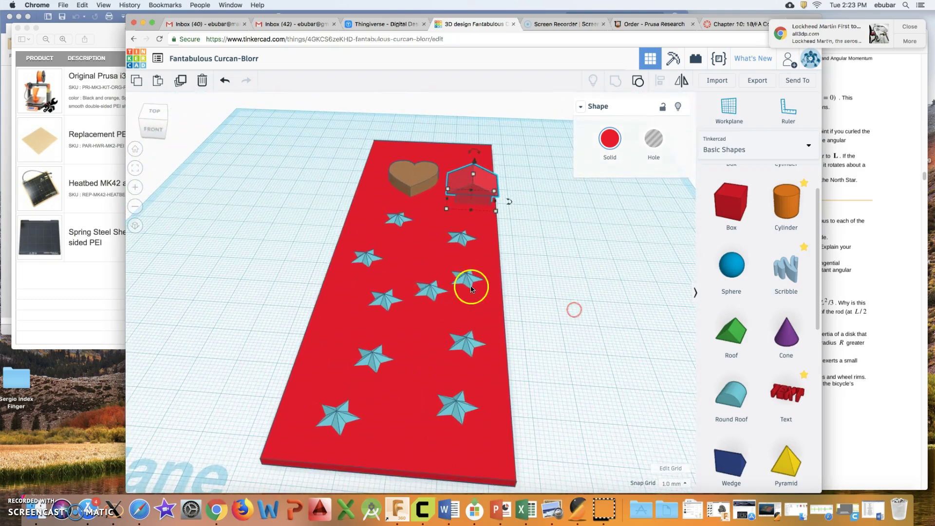
Place a text shape reading the first name on the plate, shrunk to fit across the end behind the heart and house
mouse_move(560, 234)
right_mouse_down()
mouse_move(557, 268)
mouse_move(569, 240)
right_mouse_up()
left_click_drag(786, 392, 418, 246)
left_click(648, 189)
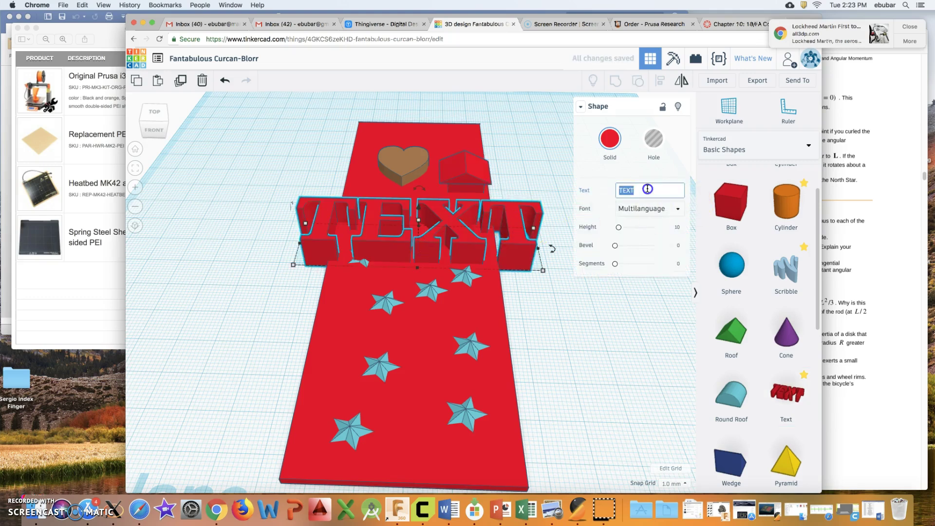
type("ERIC")
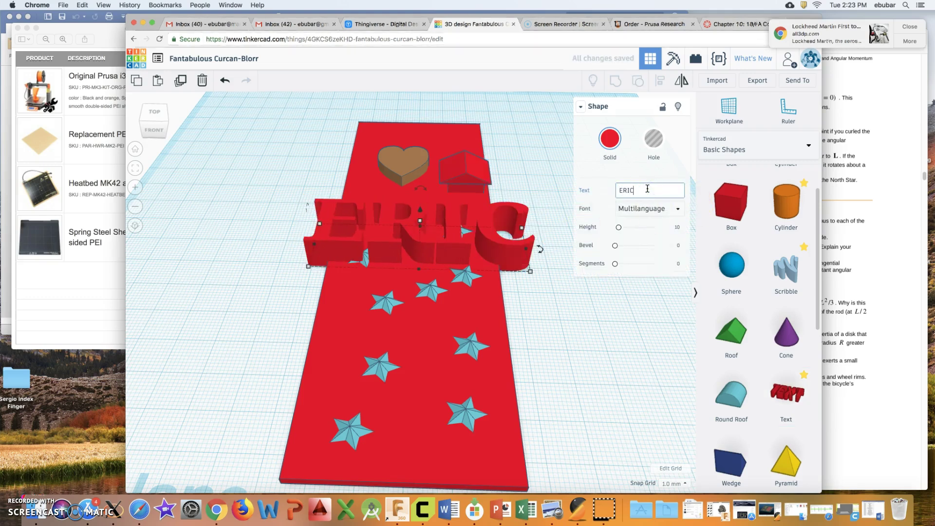
left_click_drag(531, 271, 445, 255)
left_click_drag(378, 233, 439, 140)
Reduce the height of the name lettering to 3 mm
right_click_drag(527, 188, 442, 227)
left_click(470, 345)
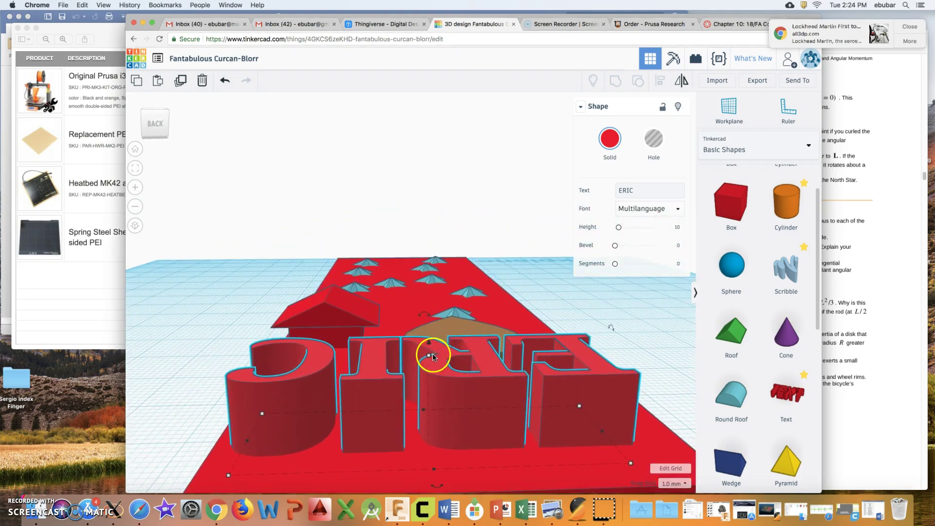
left_click_drag(429, 360, 437, 414)
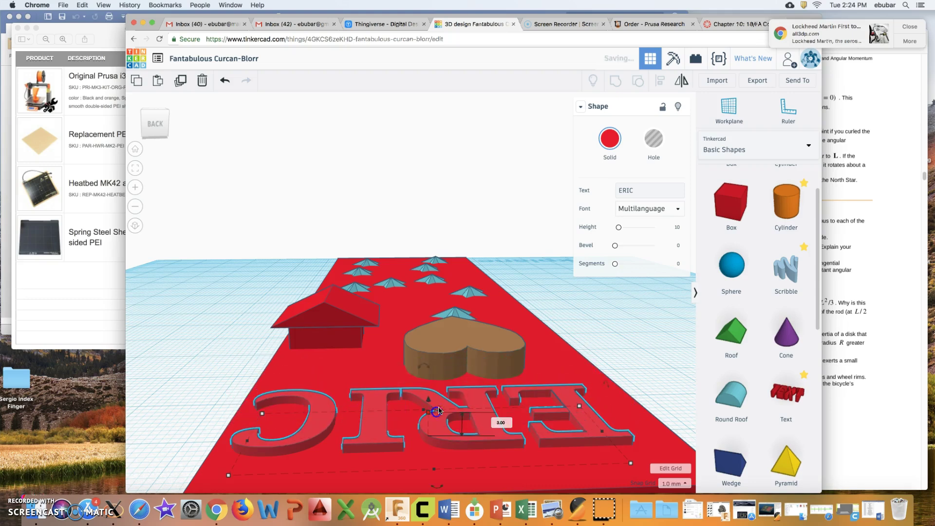
Reduce the heart's height to 3 mm and shift the house inward, closer to the heart
left_click(446, 340)
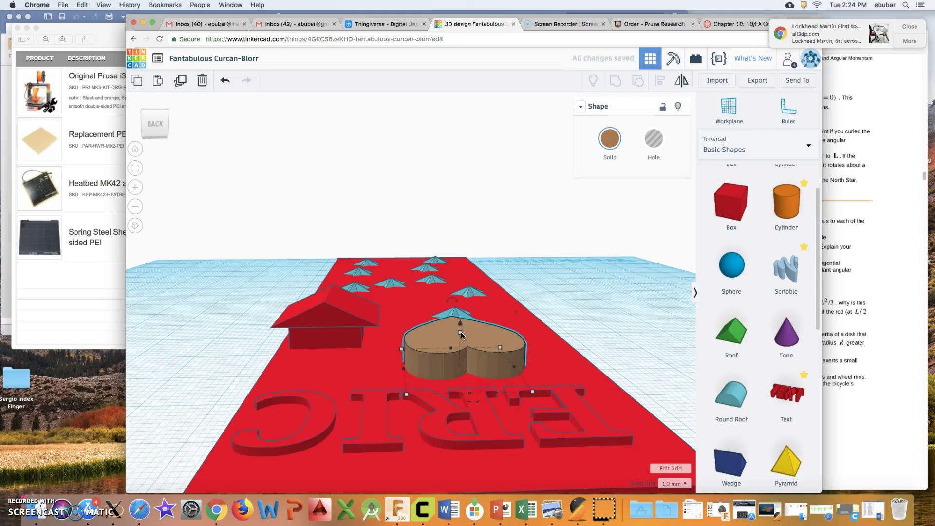
left_click_drag(461, 334, 463, 350)
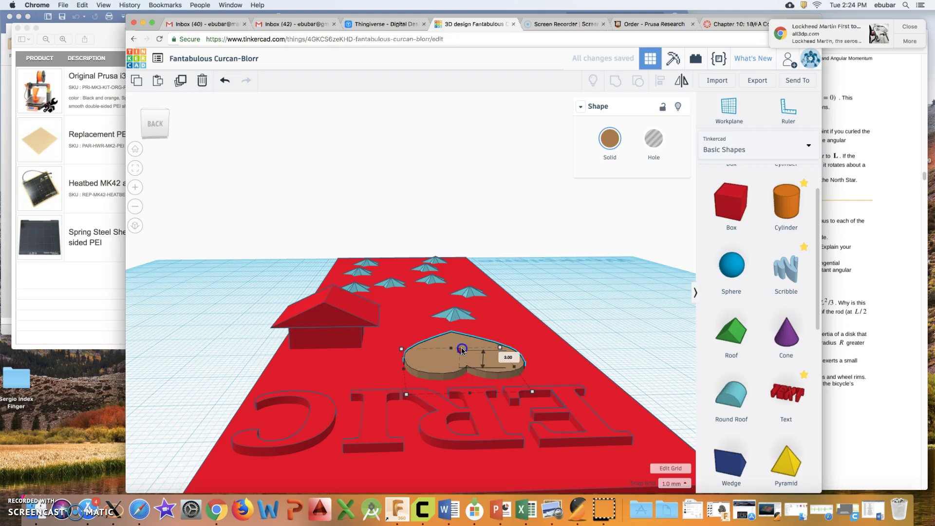
left_click(334, 321)
left_click_drag(334, 312, 367, 318)
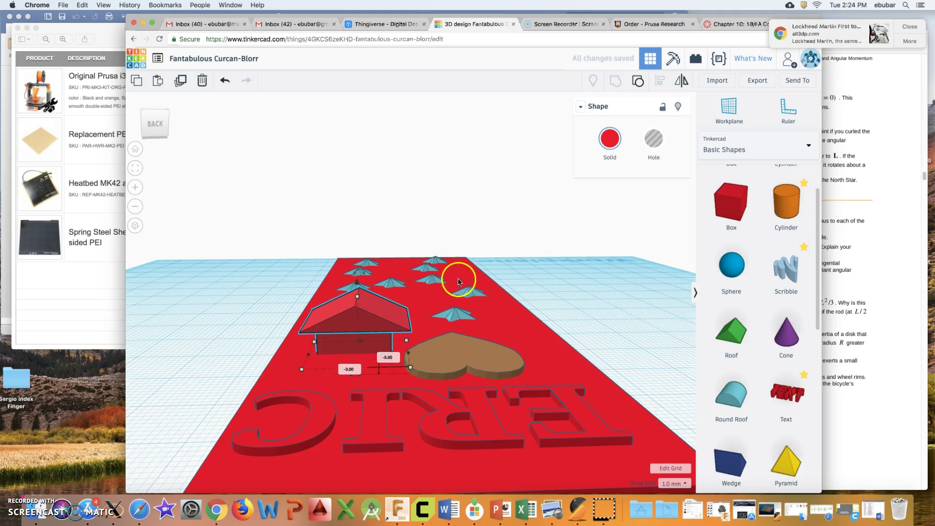
Delete one of the stars near the front end of the plate and undo the deletion
left_click(429, 269)
right_click_drag(561, 285, 449, 217)
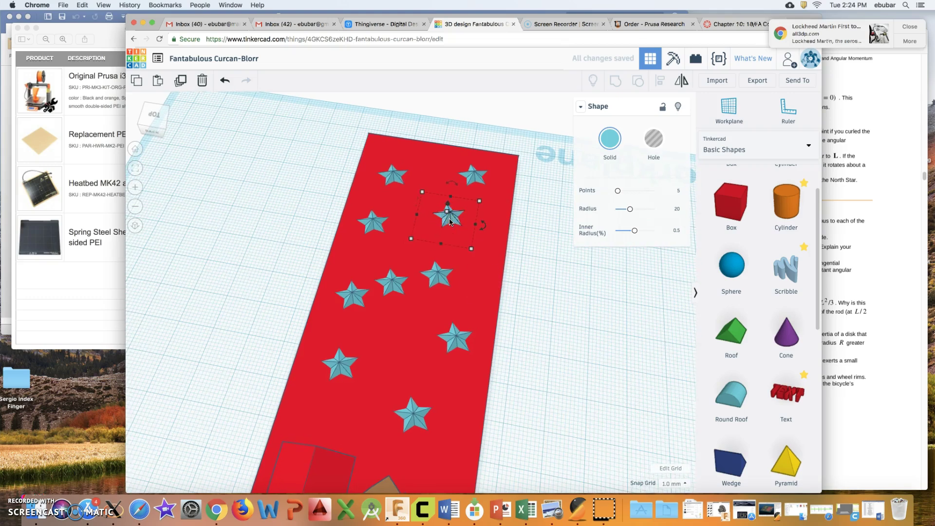
key("Delete")
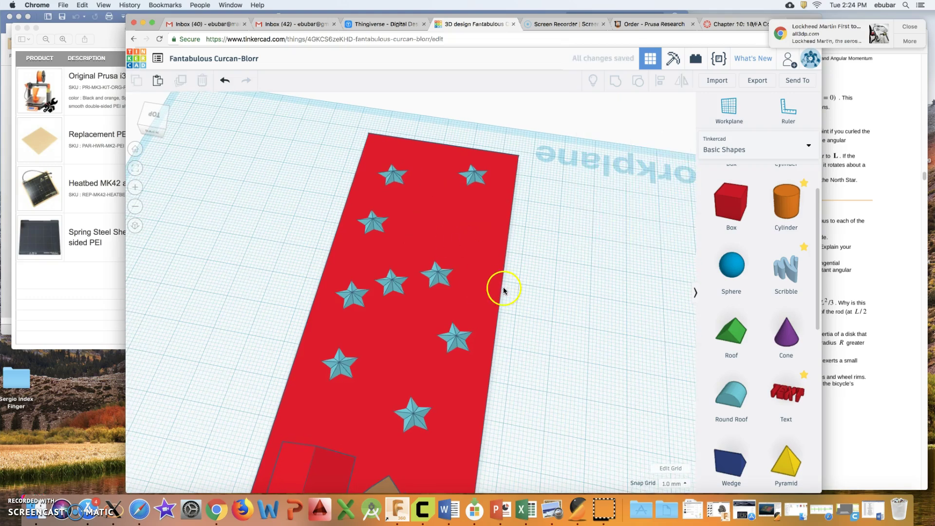
right_click_drag(546, 323, 544, 292)
right_click_drag(549, 280, 283, 314)
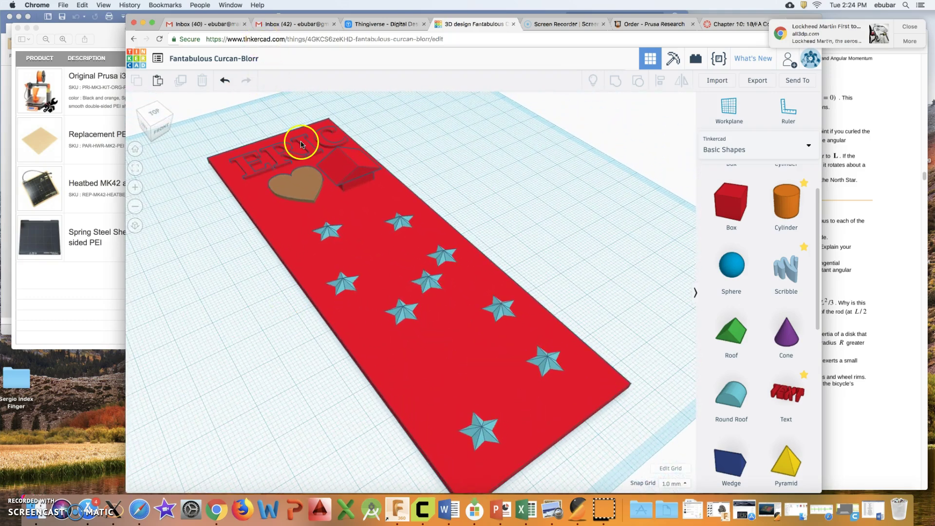
left_click(225, 85)
Examine the layout of the lettering, heart, house and stars across the whole plate
right_click_drag(580, 261, 537, 278)
scroll(538, 279, "up", 3)
scroll(538, 280, "down", 5)
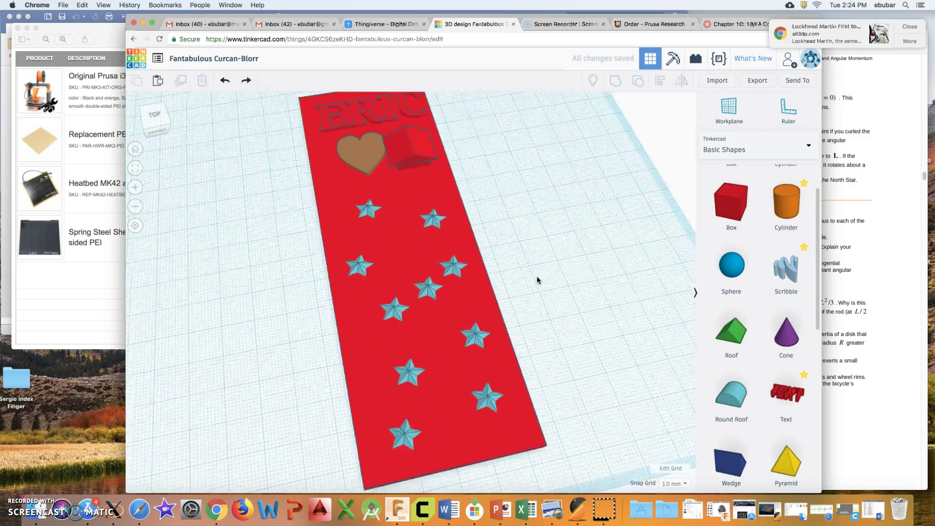
scroll(538, 280, "up", 4)
scroll(537, 276, "down", 3)
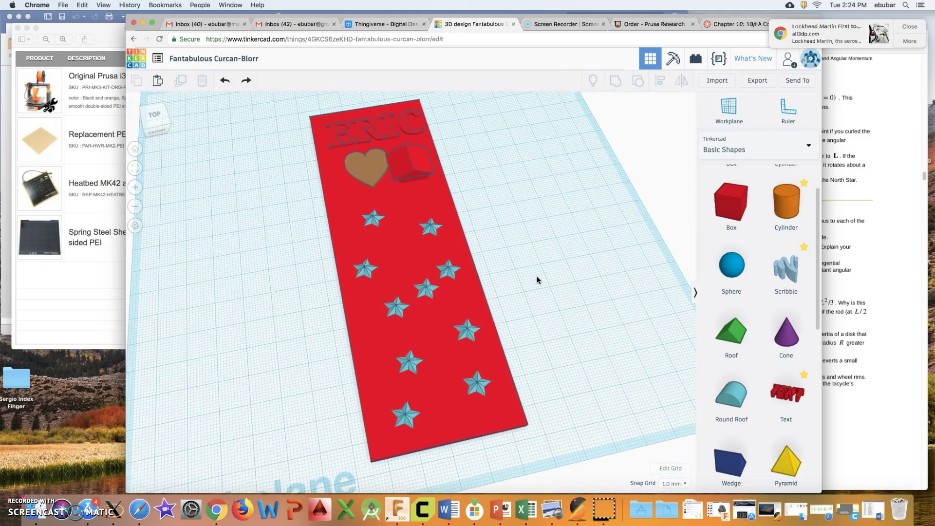
left_click(532, 266)
left_click(477, 143)
right_click_drag(504, 152, 507, 171)
From a top view, select the plate with all its decorations and group everything into one shape
left_click(161, 117)
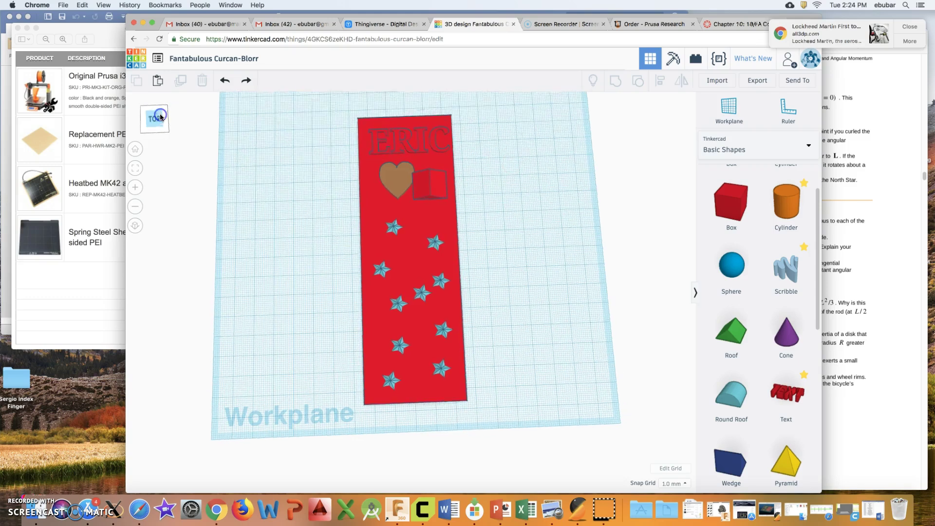
left_click(516, 147)
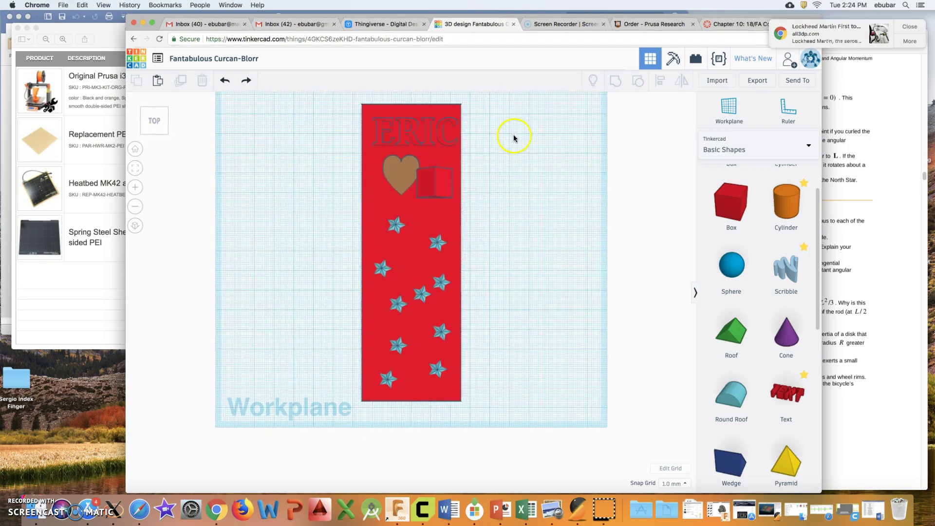
scroll(512, 140, "down", 3)
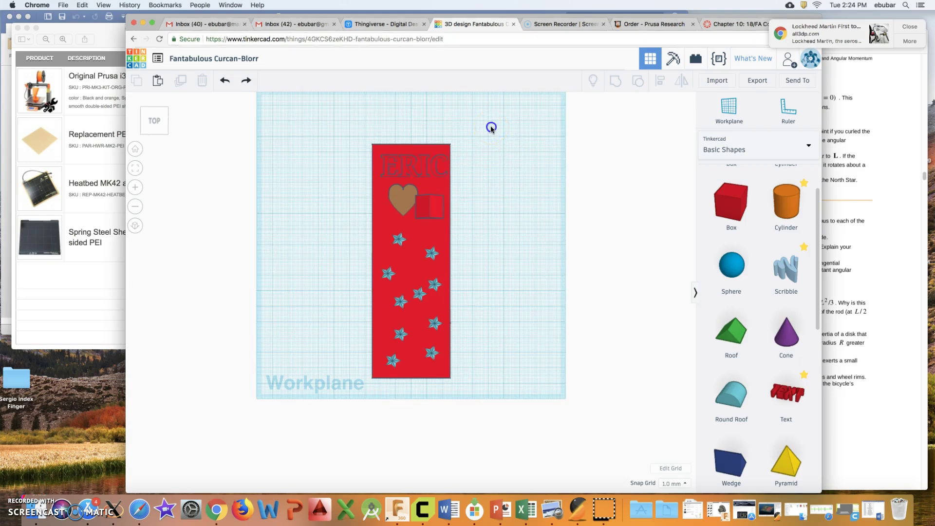
left_click_drag(491, 128, 478, 152)
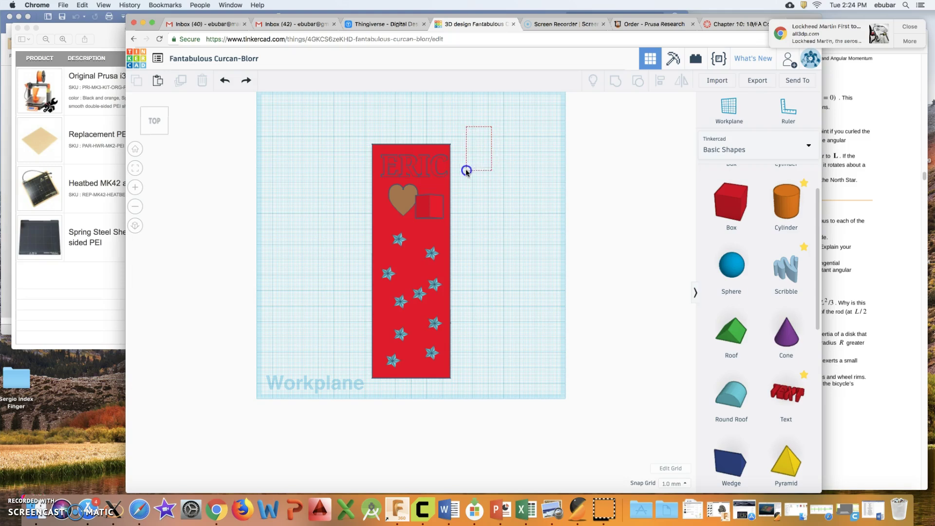
left_click_drag(409, 248, 332, 390)
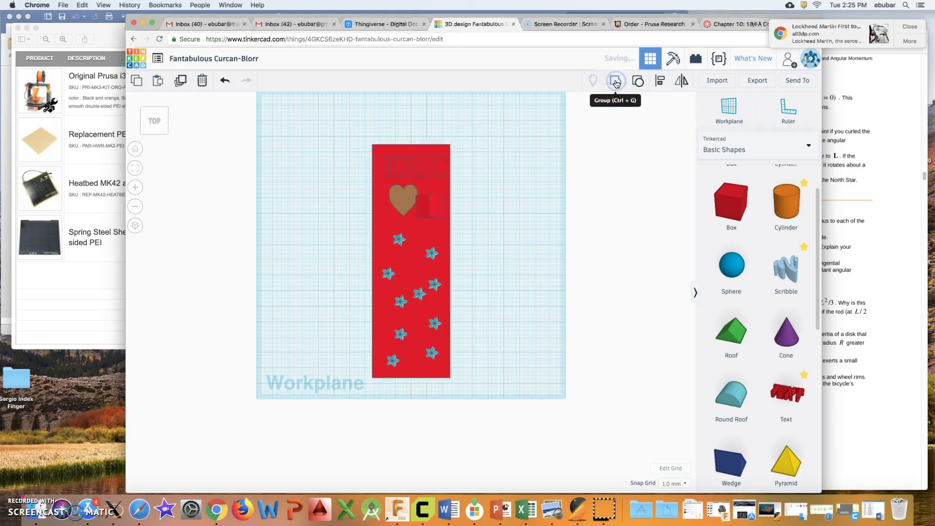
right_click_drag(518, 246, 526, 205)
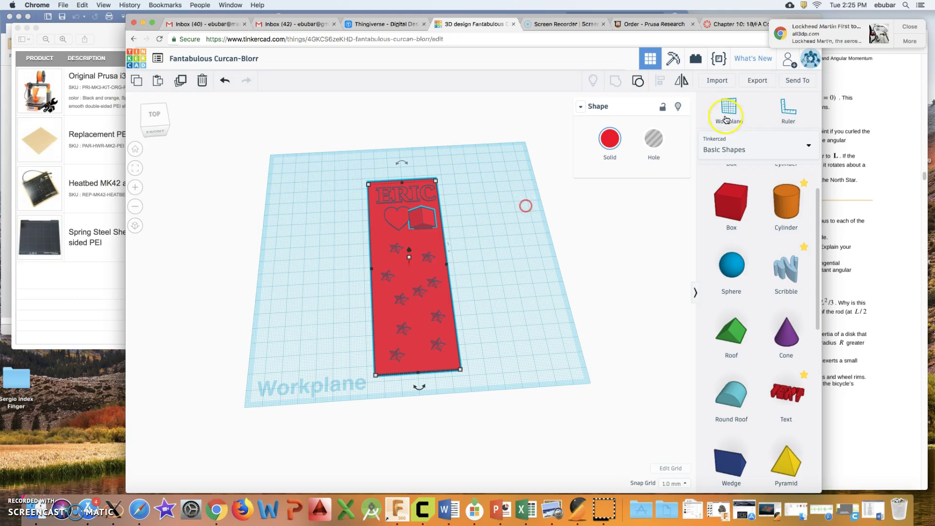
Export only the selected shape as an STL file for 3D printing
left_click(757, 82)
left_click(425, 236)
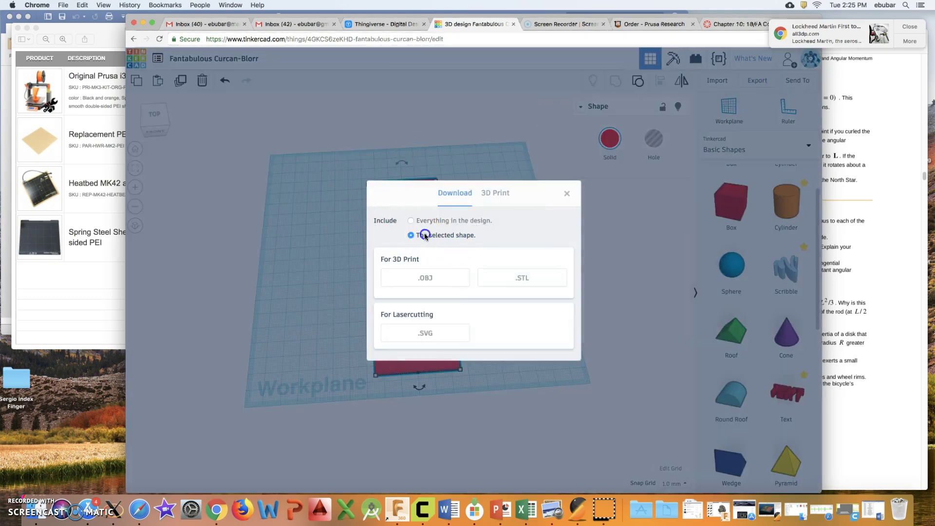
left_click(532, 285)
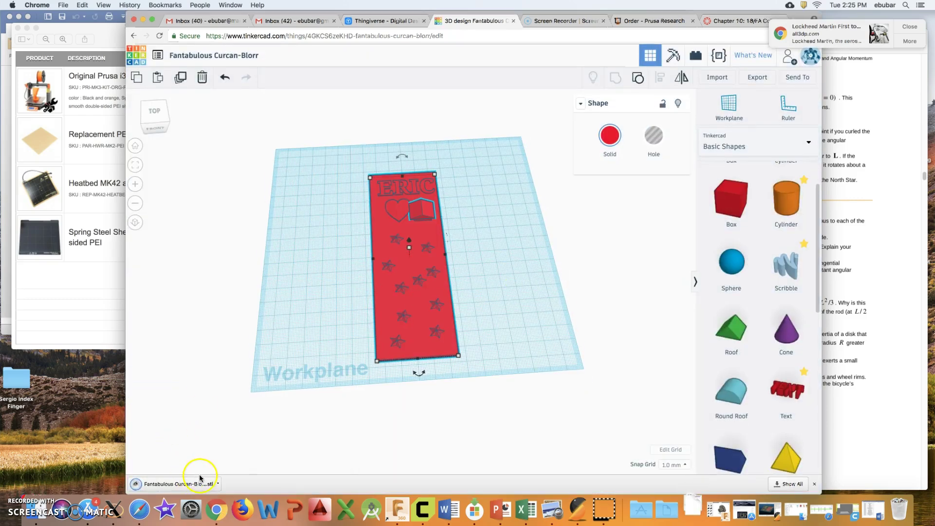